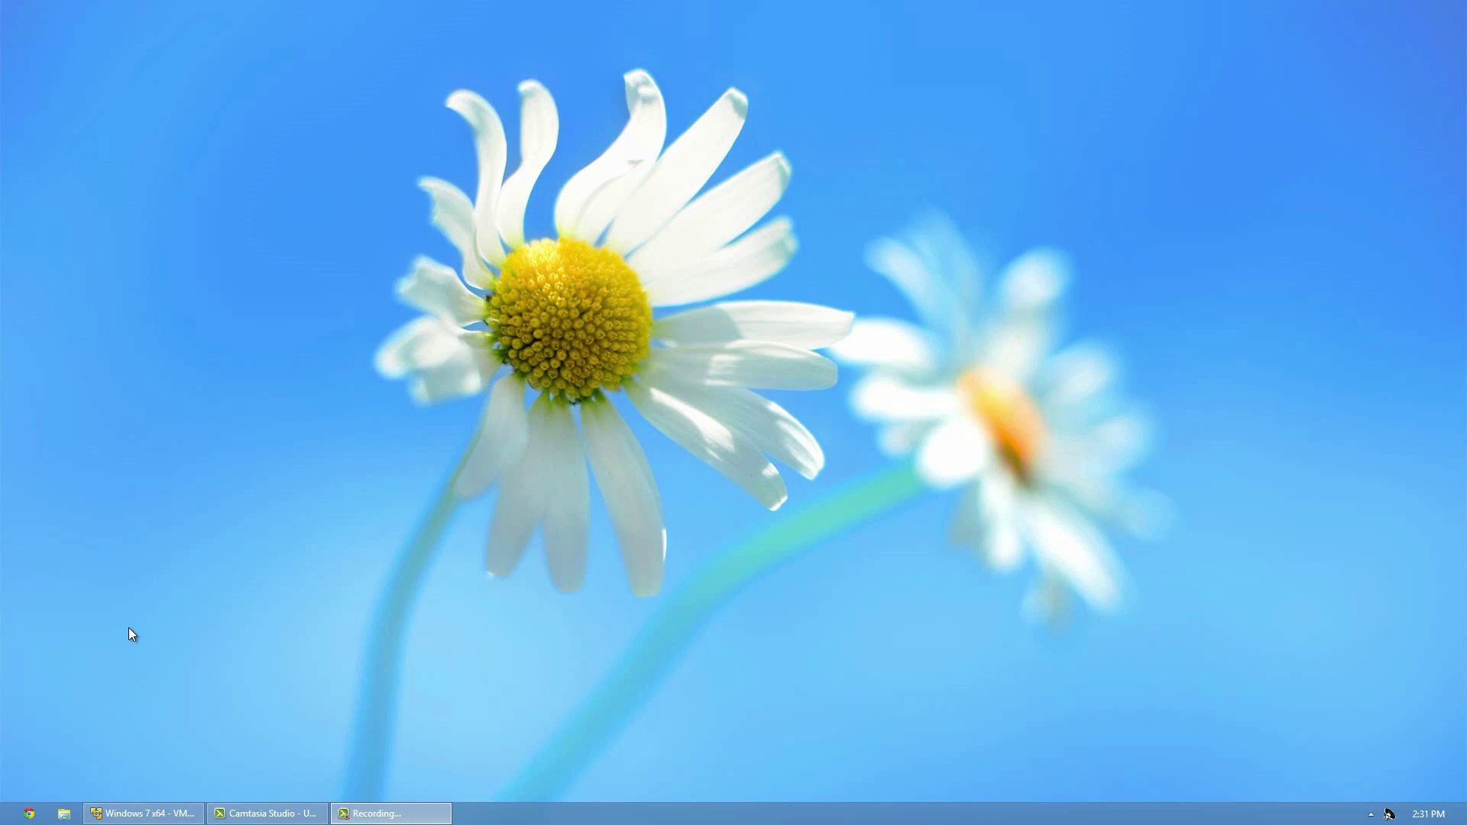
# Bring the Windows 7 x64 VM to the front, showing the Appows preview image in Internet Explorer
pyautogui.click(153, 813)
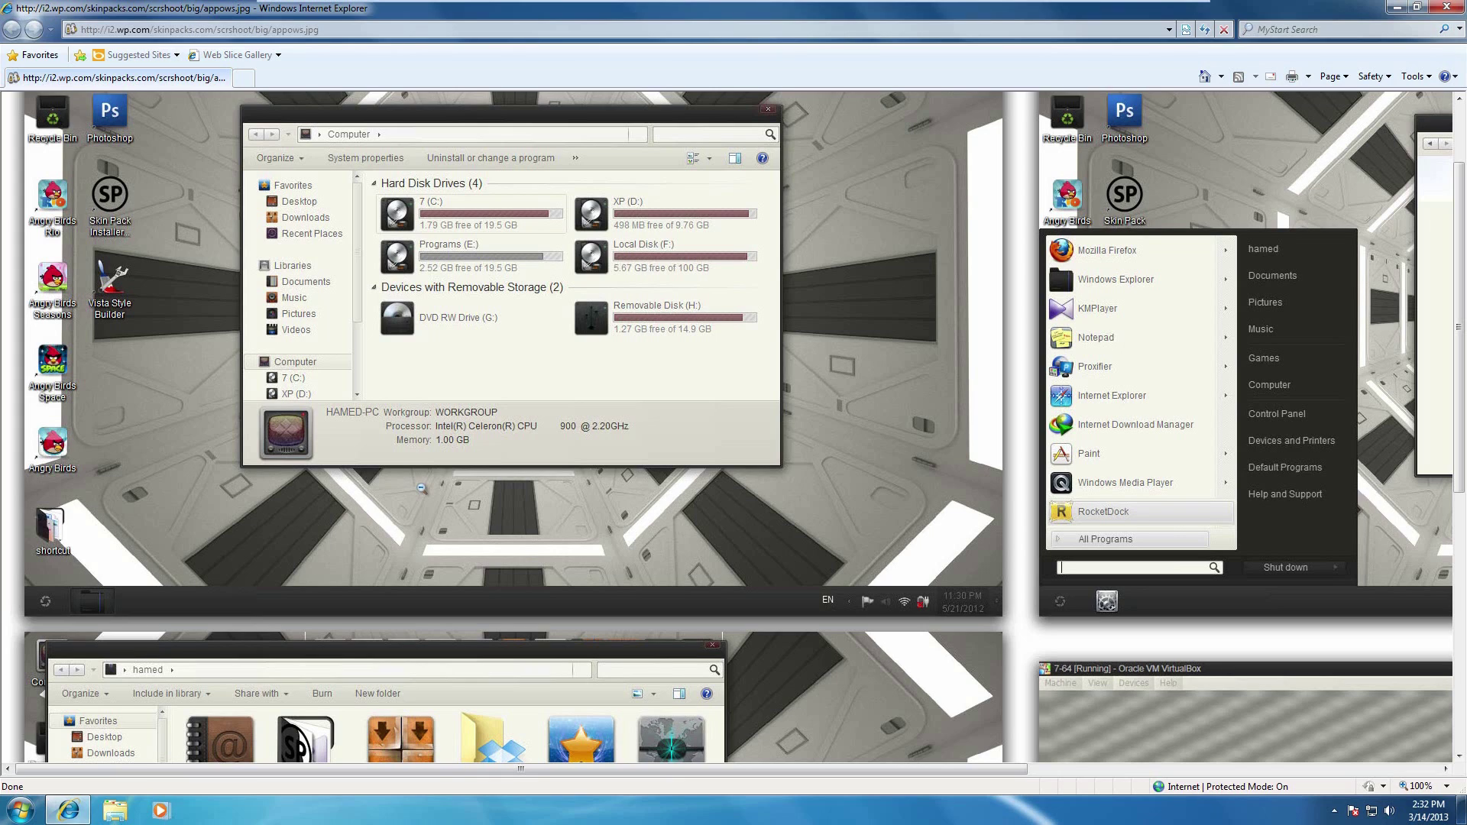
# Scroll through the appows.jpg preview screenshot, then minimize Internet Explorer to reveal the desktop
pyautogui.scroll(3, 421, 487)
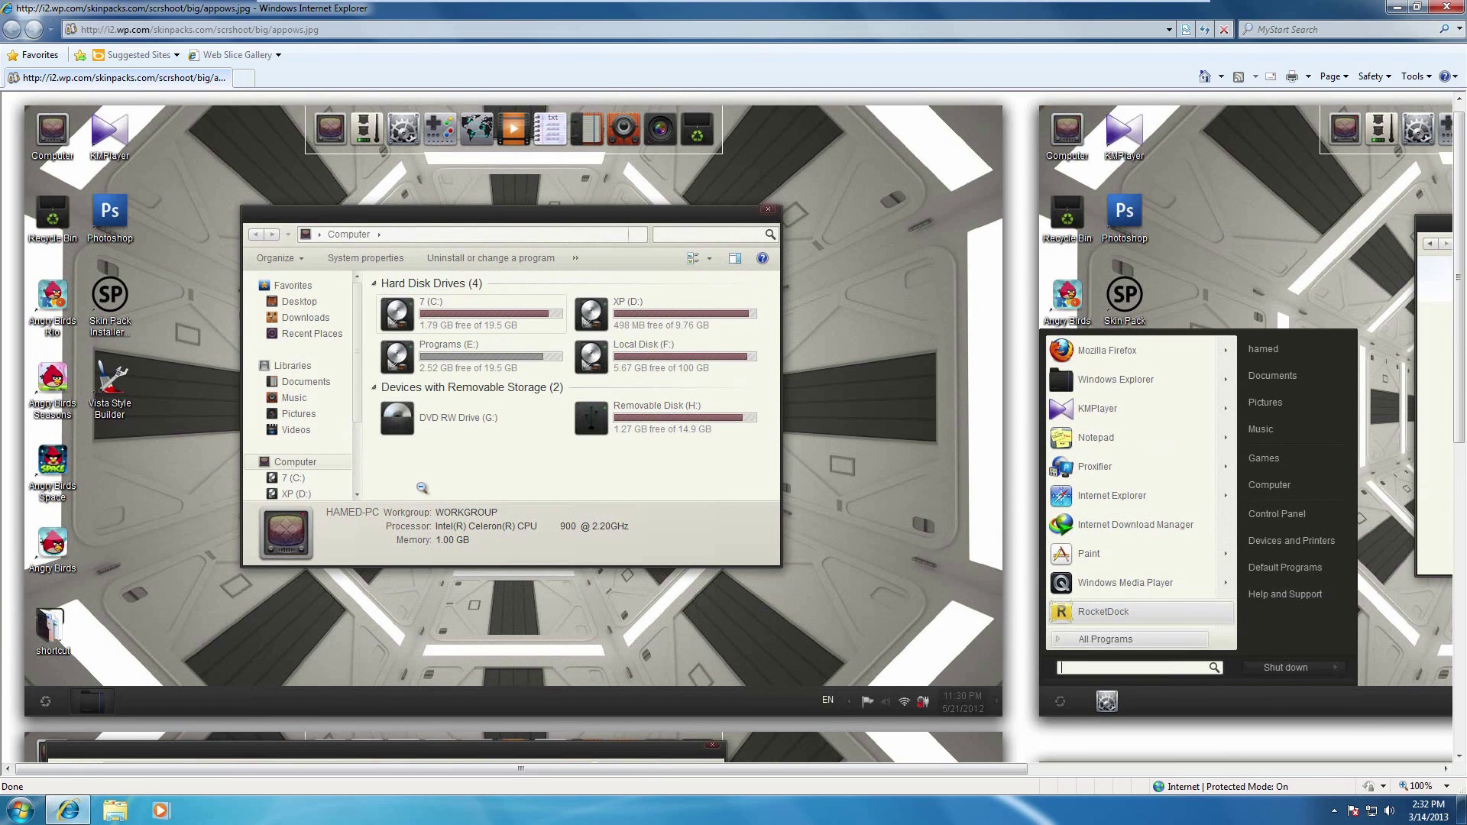
pyautogui.scroll(-15, 380, 418)
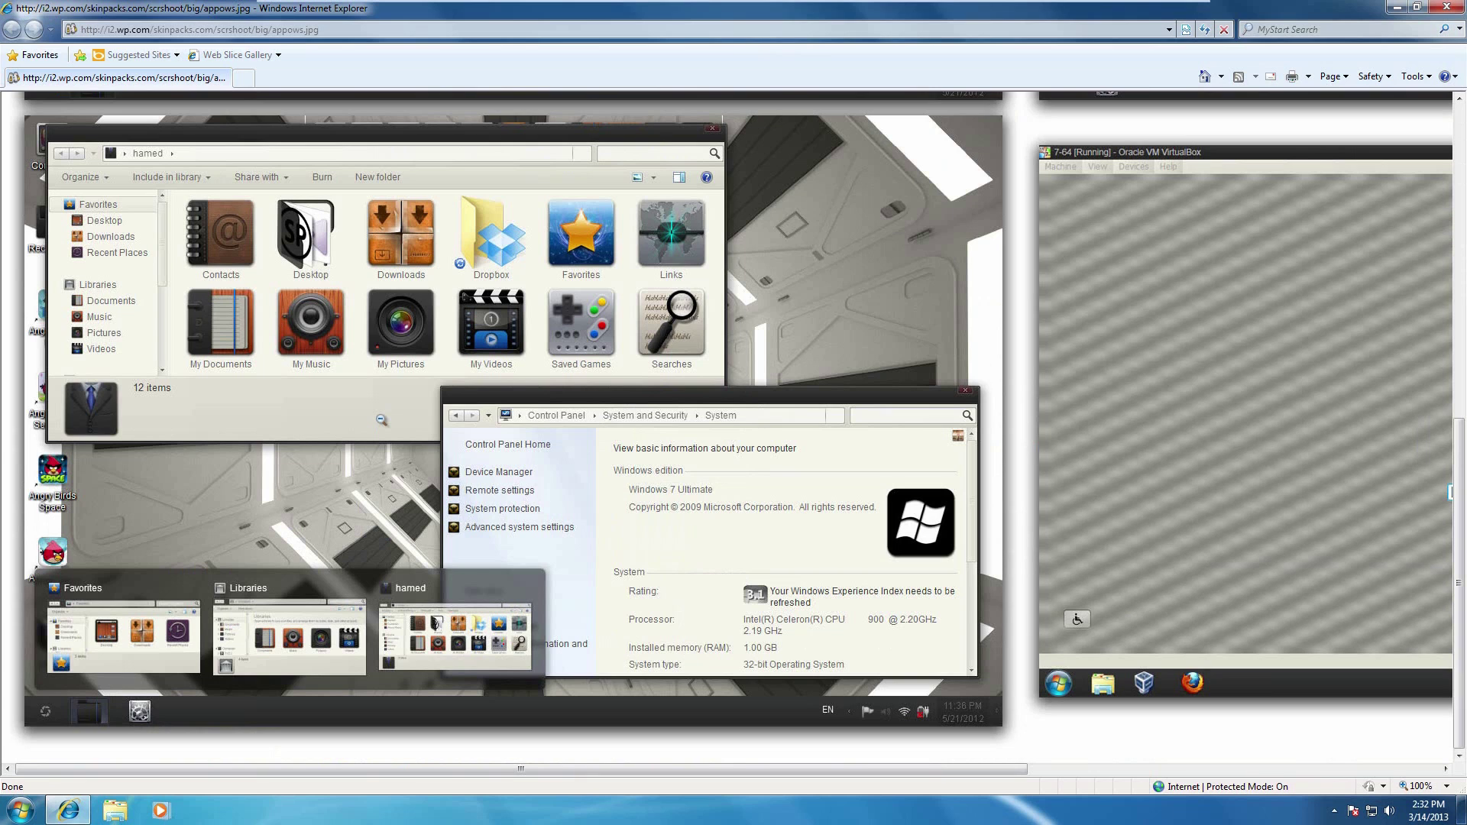
pyautogui.scroll(14, 381, 420)
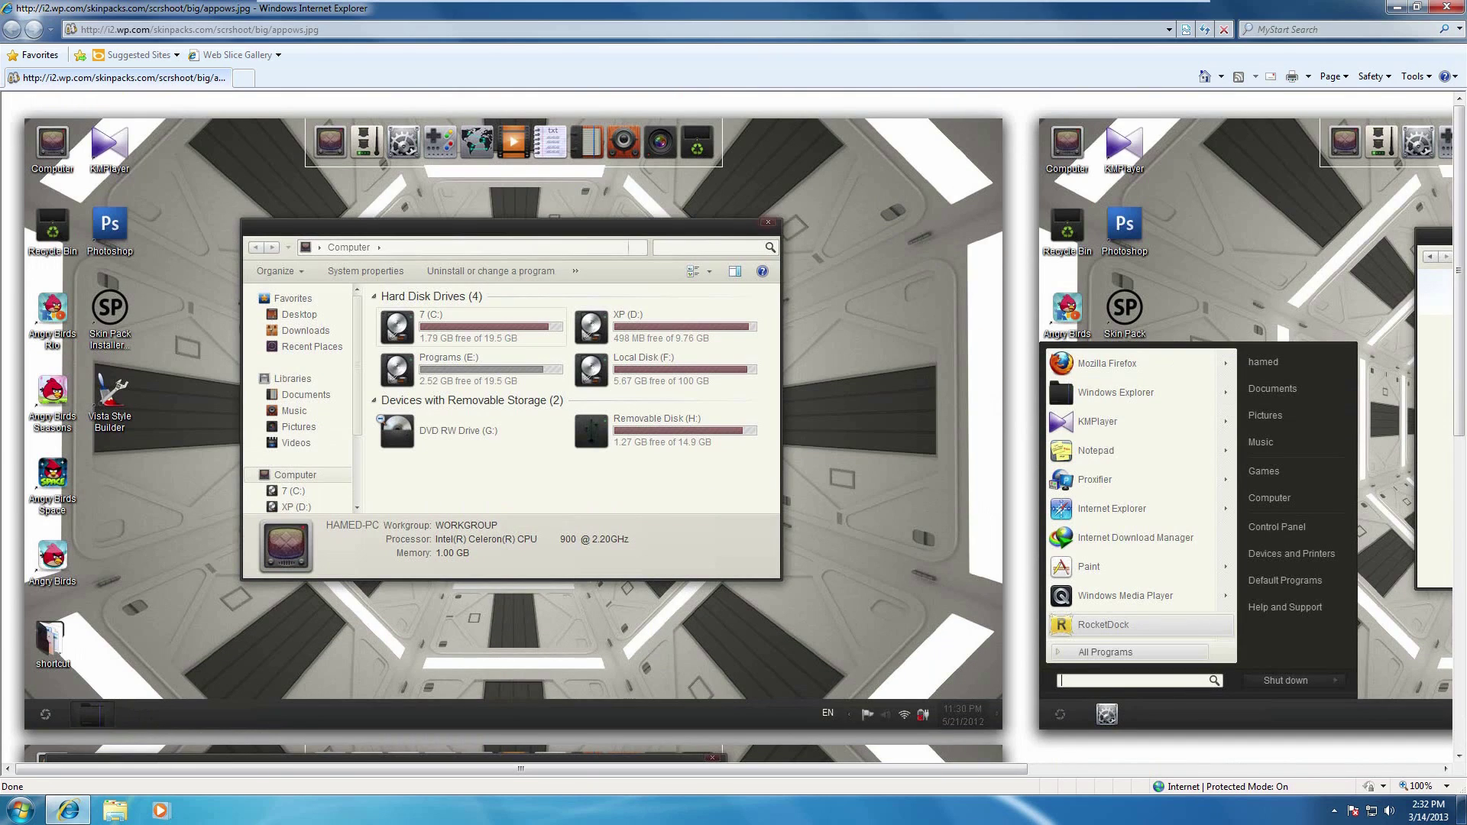
pyautogui.scroll(-8, 381, 420)
pyautogui.scroll(-6, 381, 420)
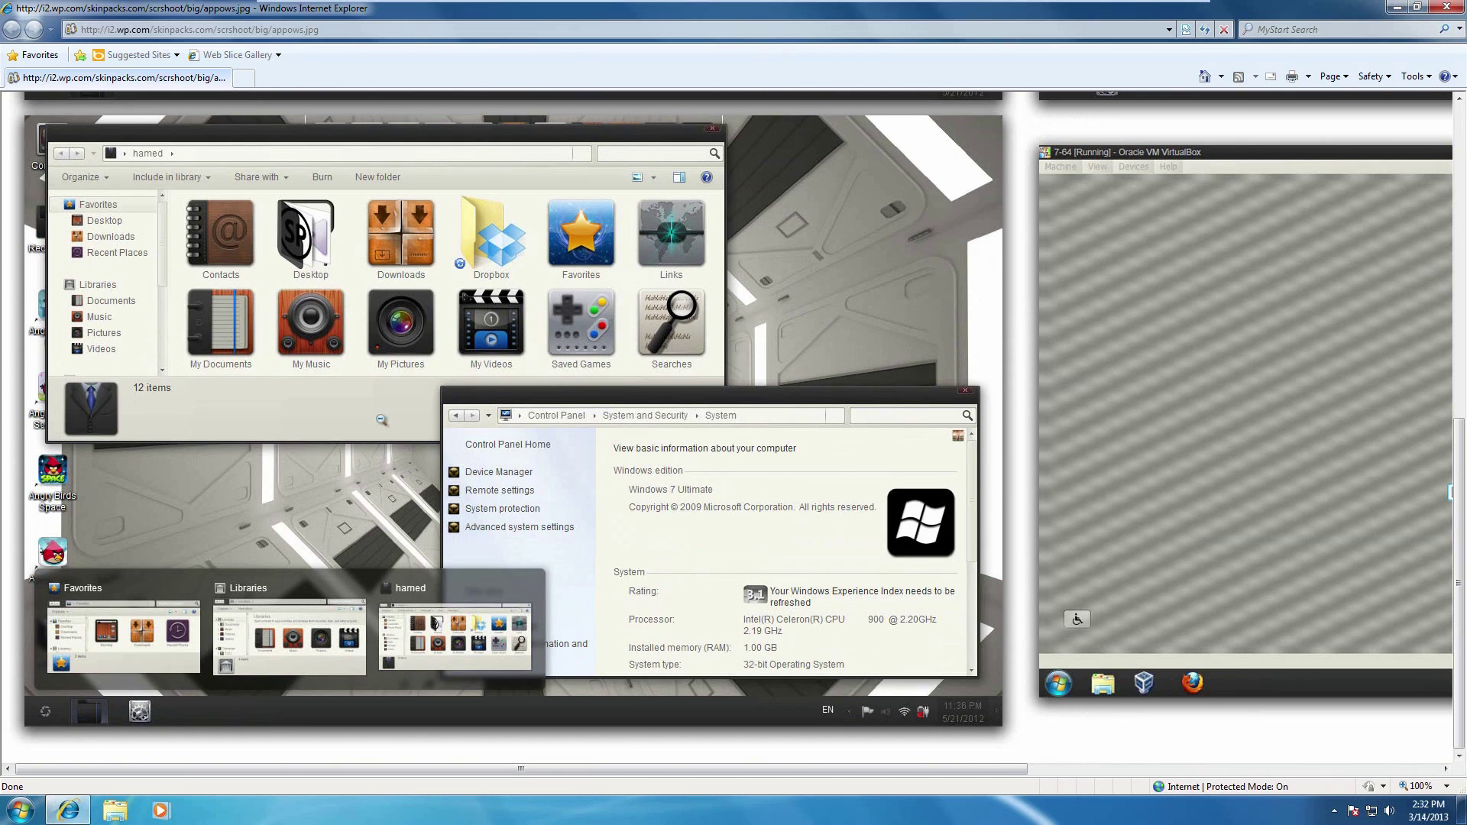
pyautogui.click(1403, 9)
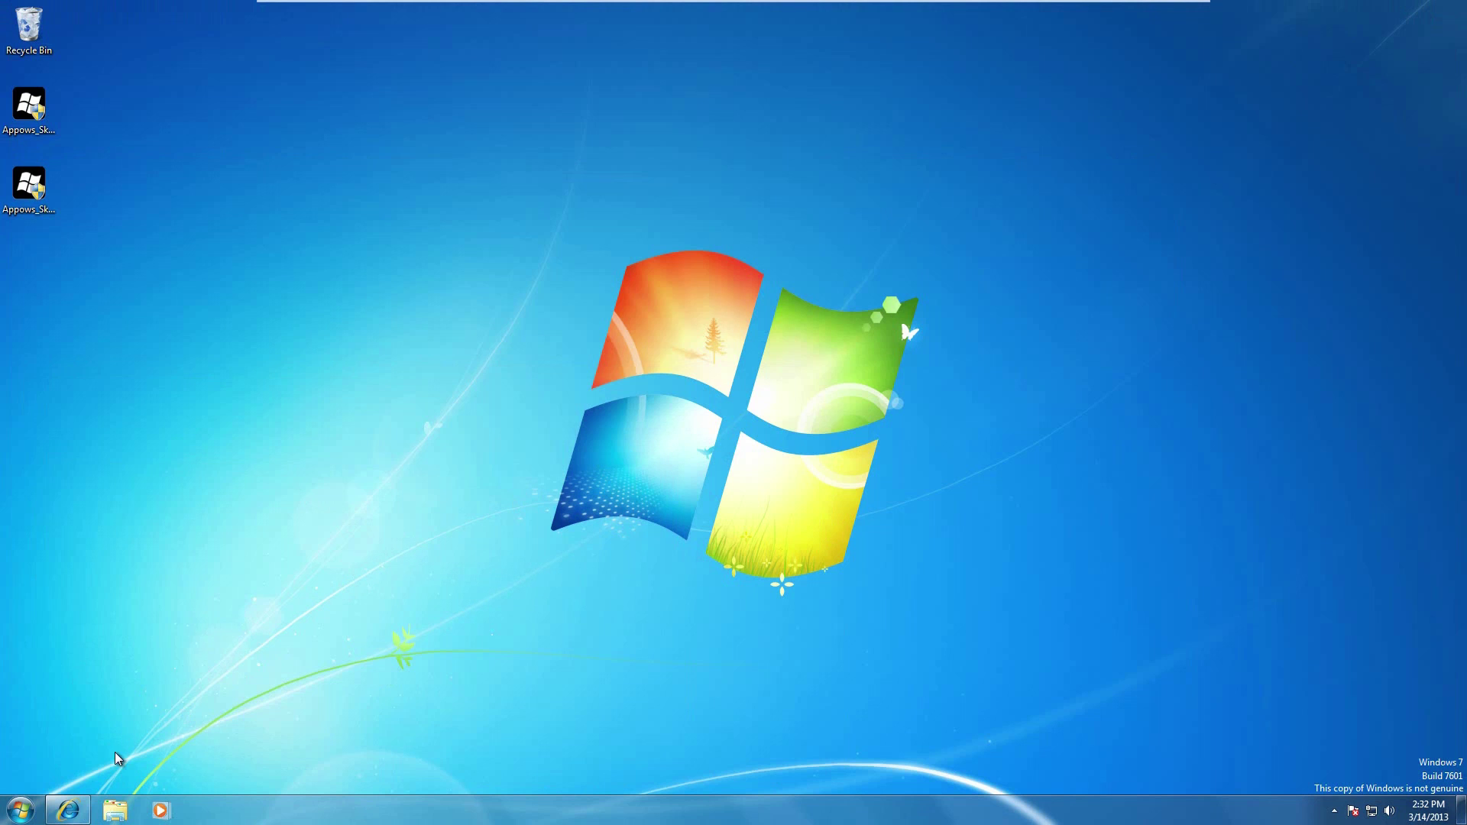
# View Computer's Properties on the System page, confirming 64-bit Windows 7 Professional, then close it
pyautogui.click(21, 811)
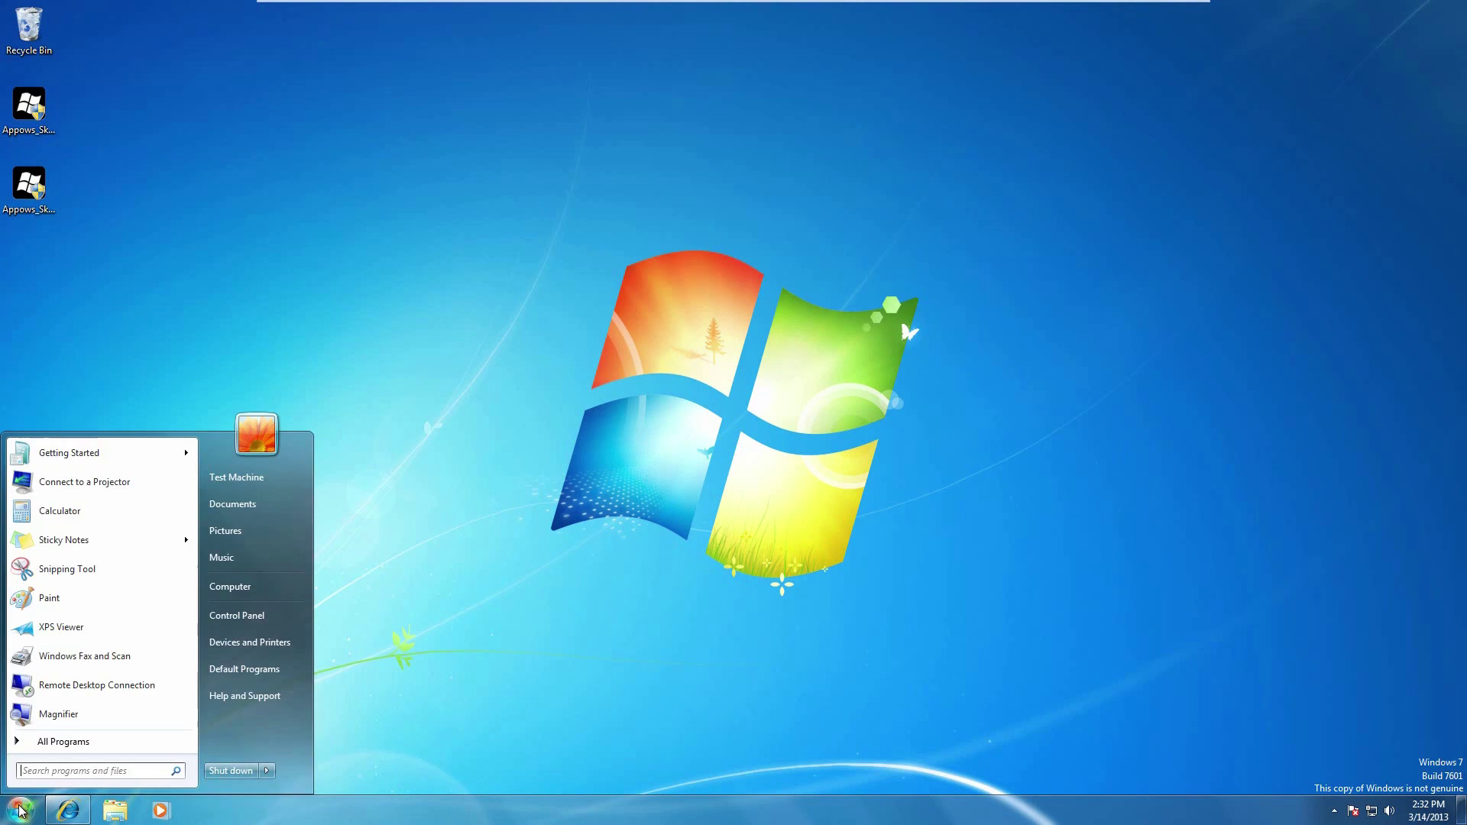
pyautogui.rightClick(241, 589)
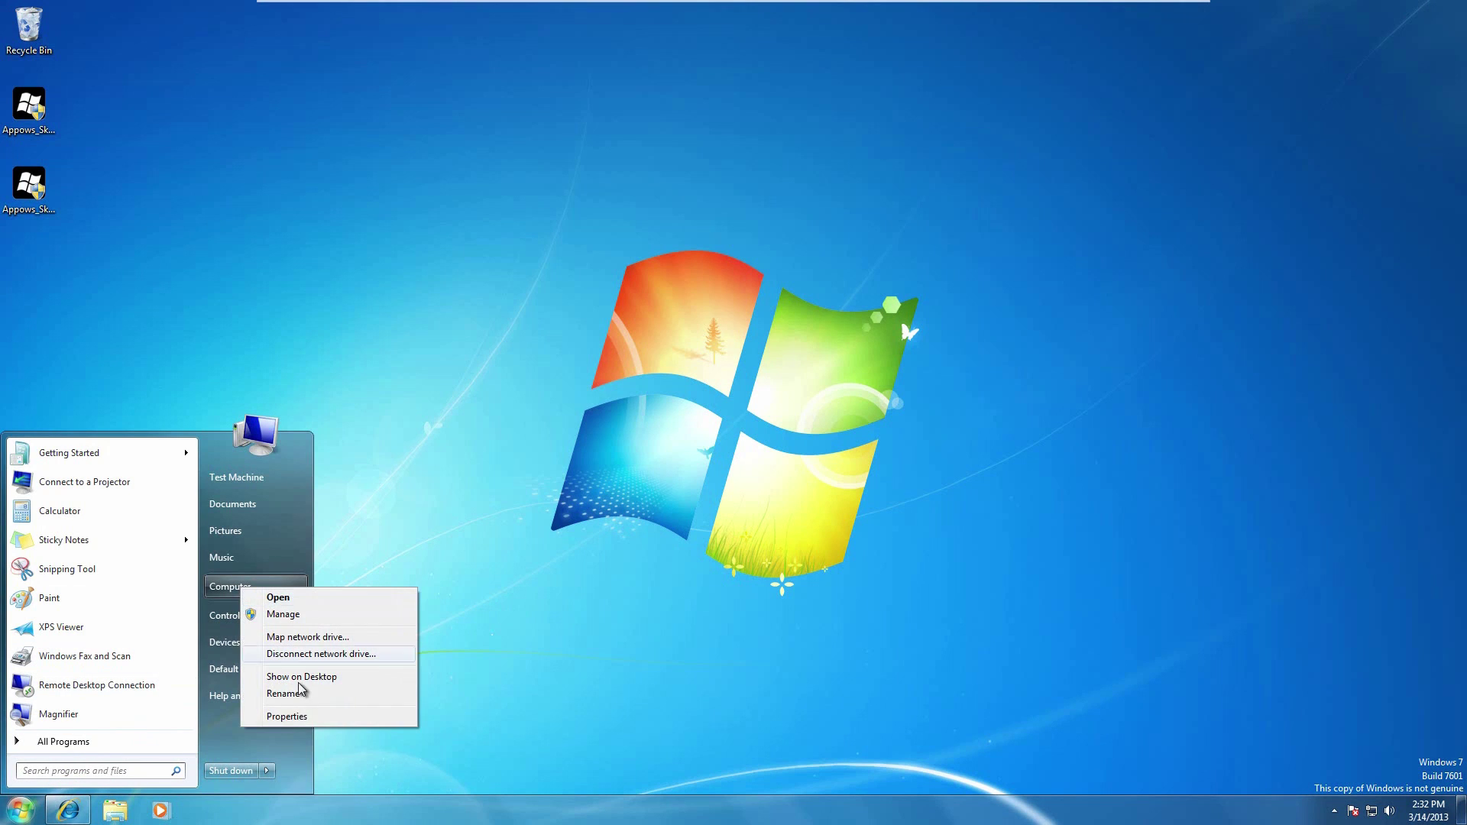
pyautogui.click(302, 720)
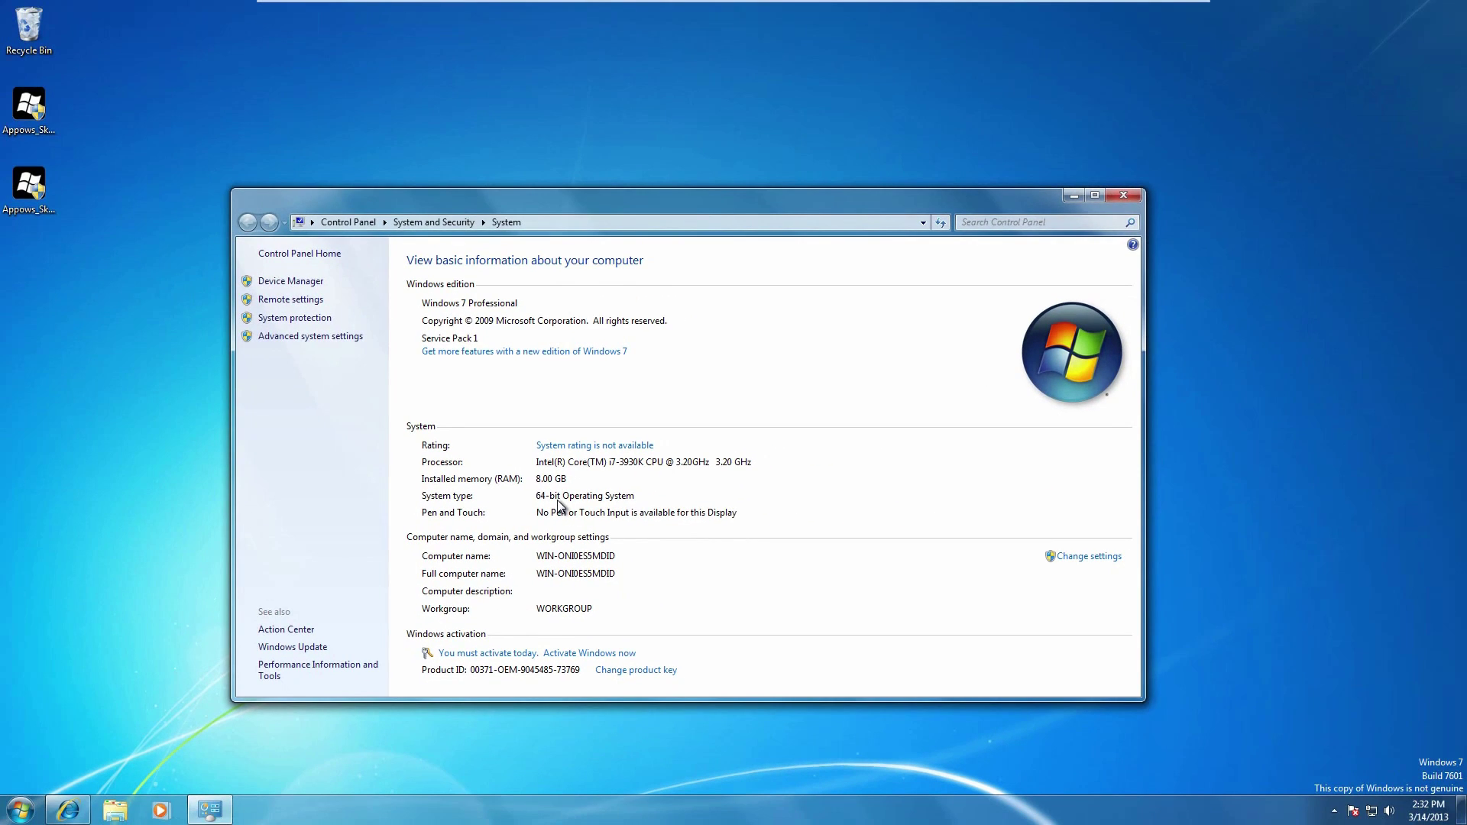
pyautogui.click(1123, 195)
# Move both Appows_Skin_Pack installer icons to mid-desktop and launch Appows_Skin_Pack_1.0-X64
pyautogui.moveTo(40, 114); pyautogui.dragTo(388, 353)
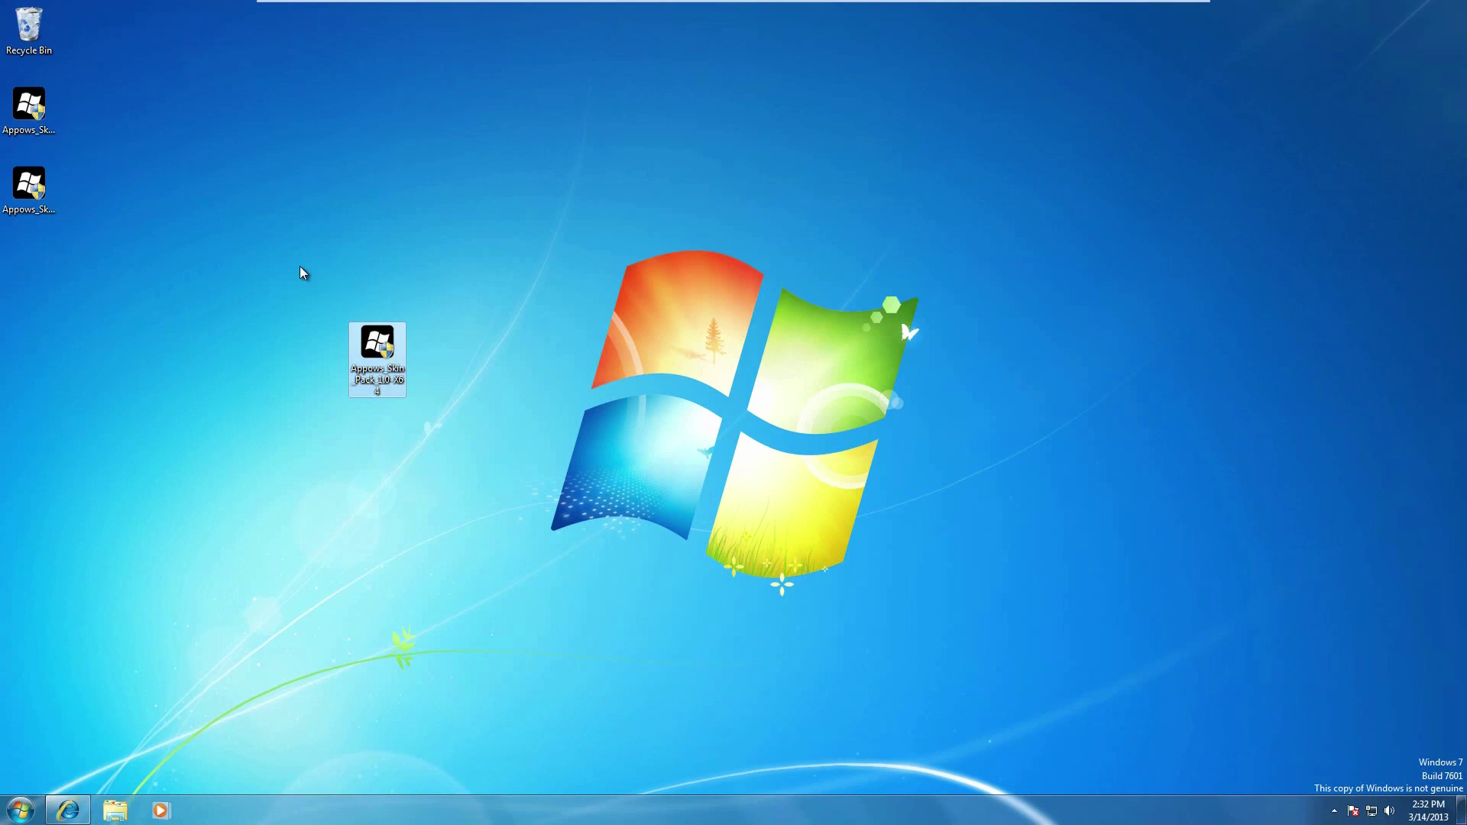
pyautogui.moveTo(62, 203); pyautogui.dragTo(560, 361)
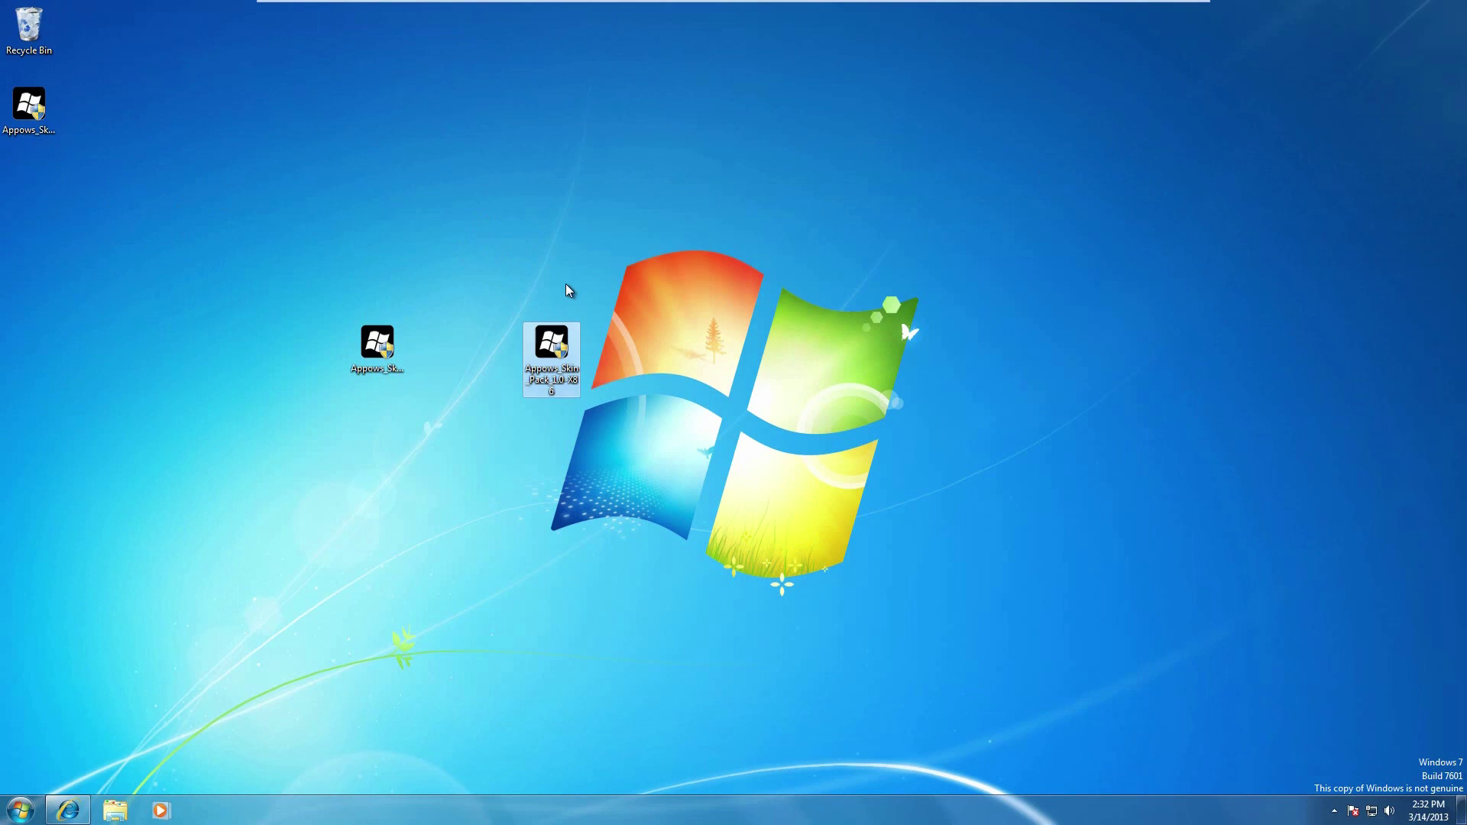
pyautogui.click(384, 353)
pyautogui.moveTo(401, 433); pyautogui.dragTo(540, 386)
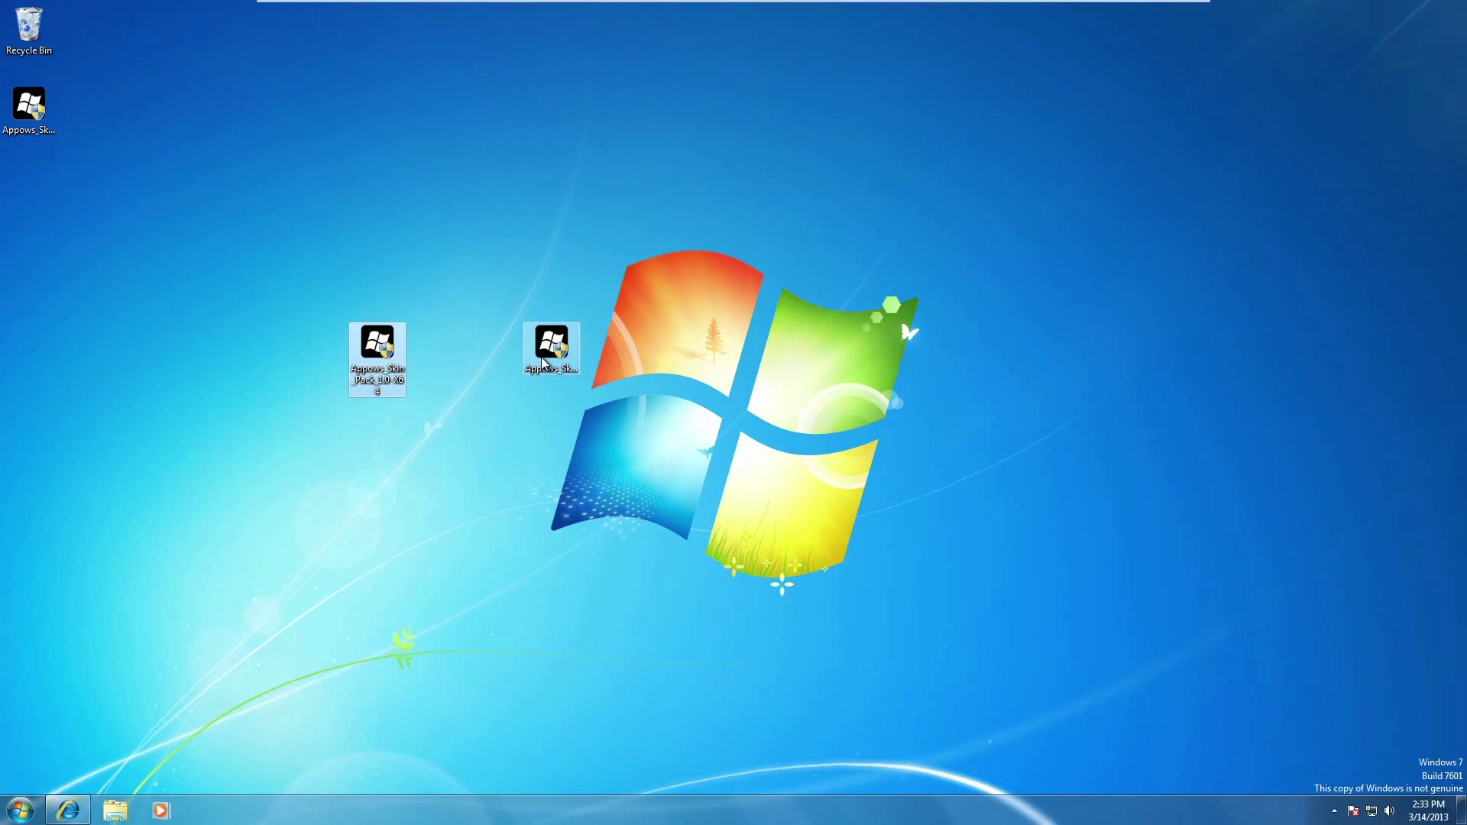
pyautogui.click(499, 502)
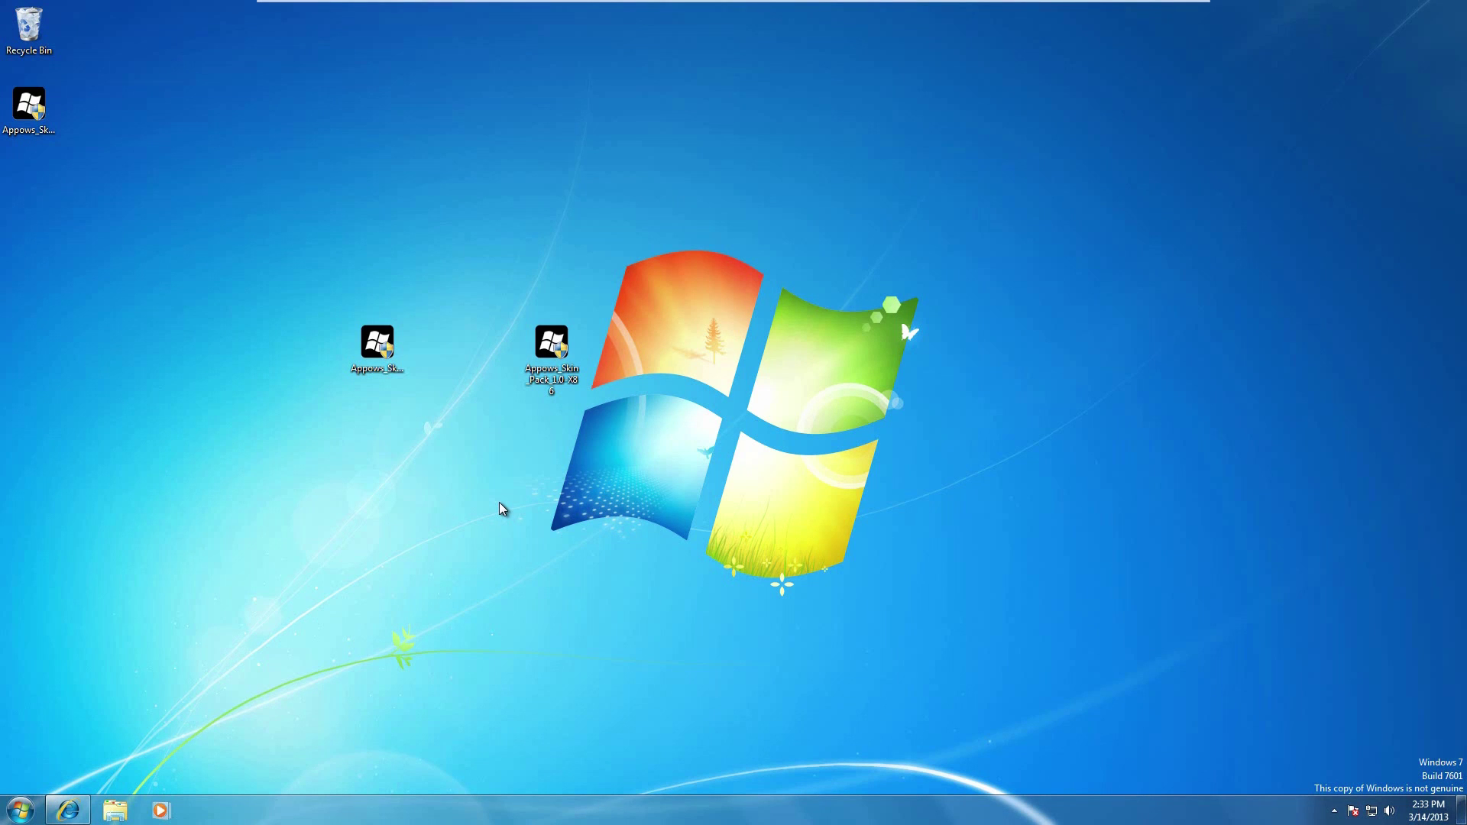
pyautogui.click(397, 369)
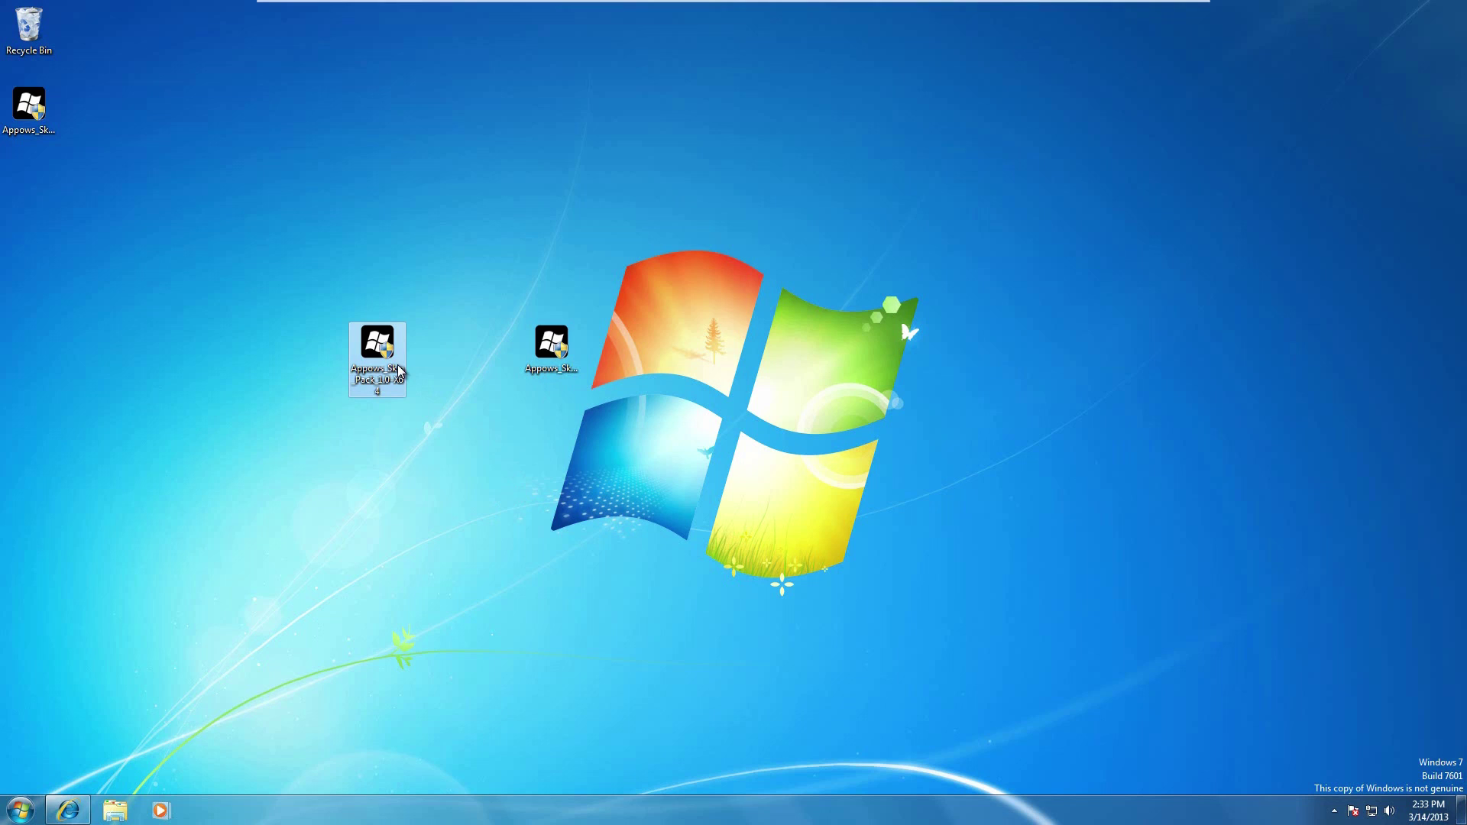
pyautogui.doubleClick(397, 369)
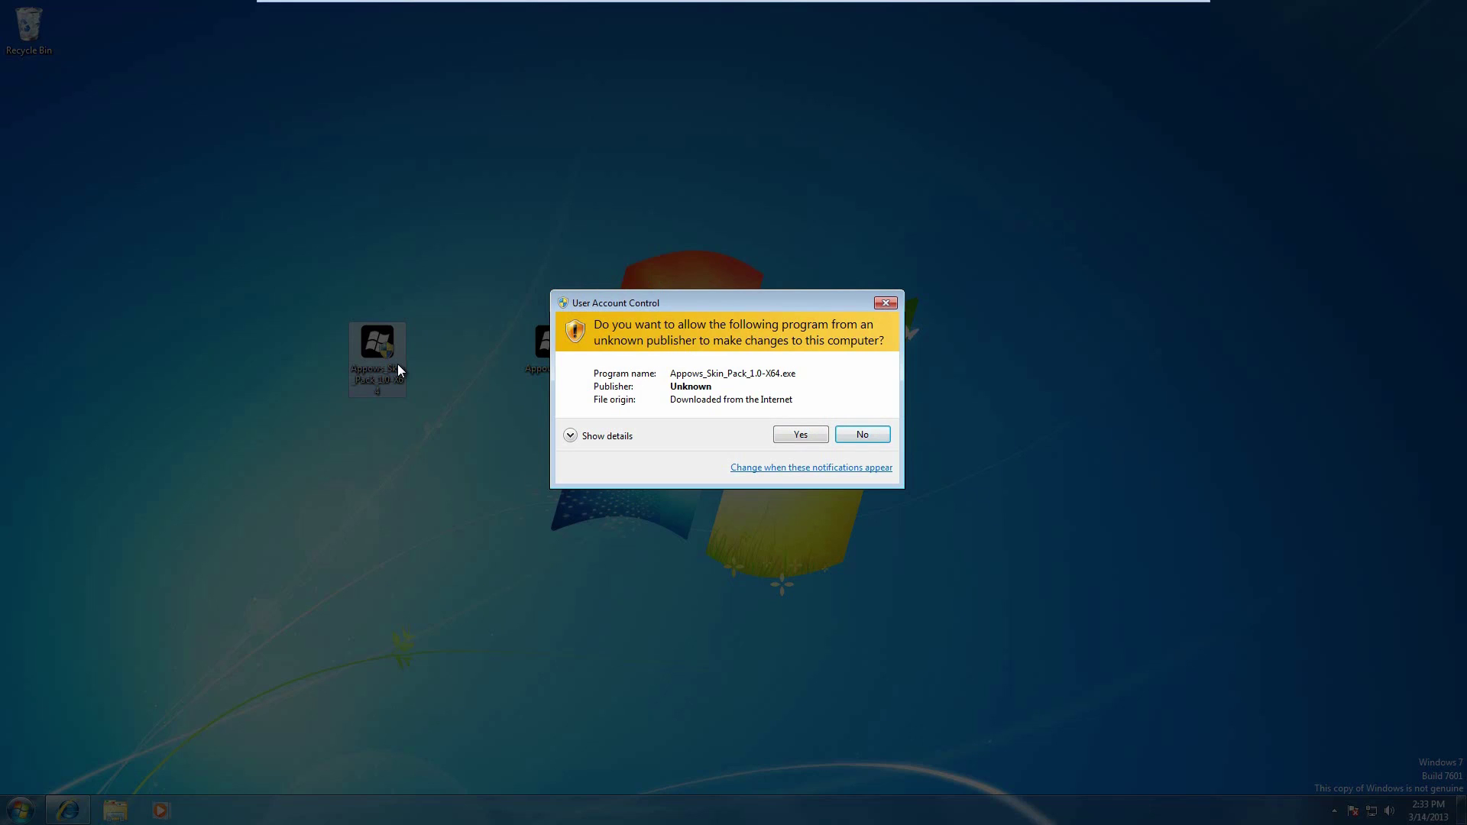
# Approve the User Account Control prompt for Appows_Skin_Pack_1.0-X64.exe
pyautogui.click(798, 434)
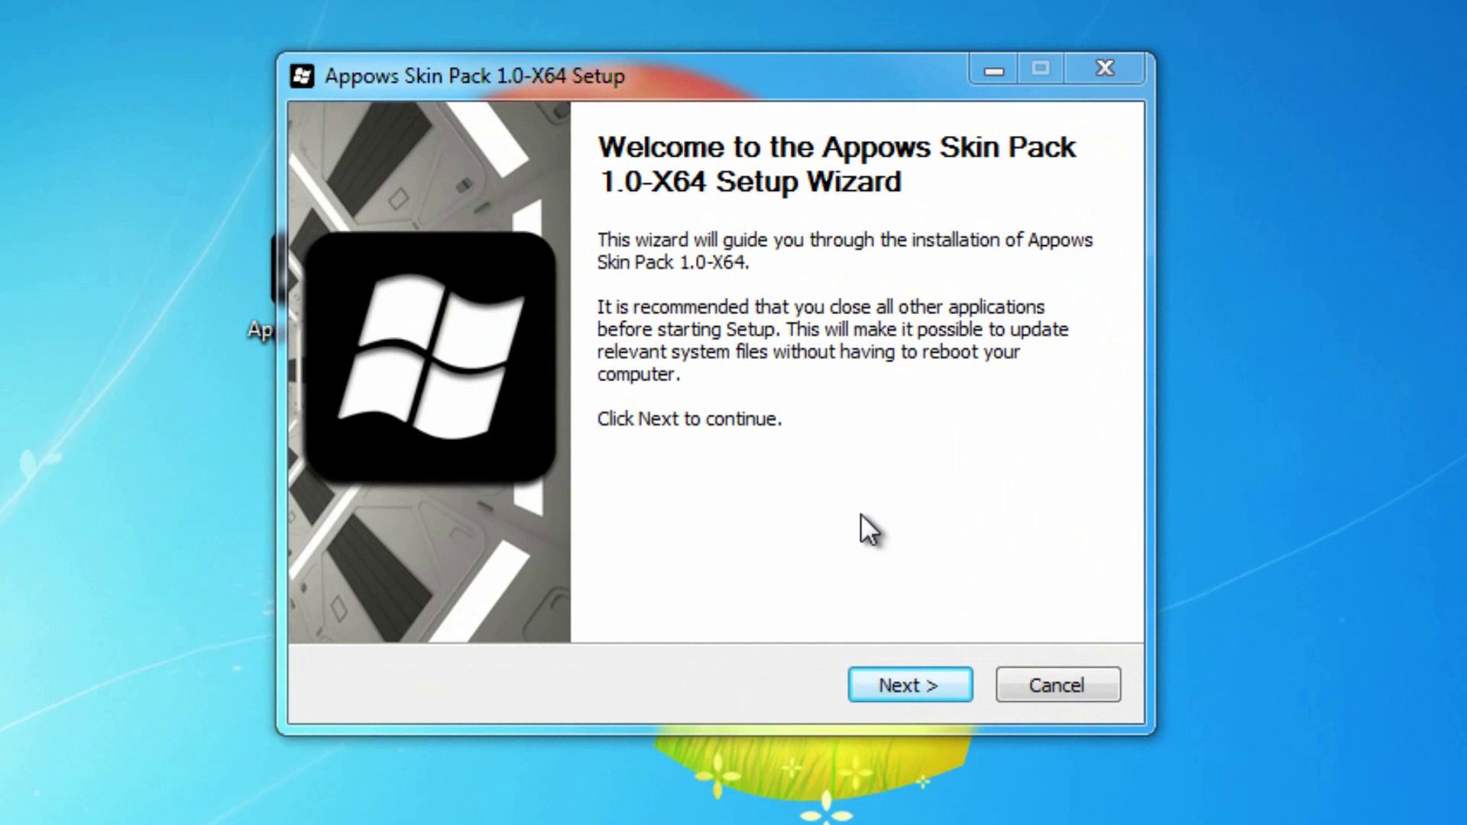
# Move past the welcome page and accept the license agreement terms
pyautogui.click(938, 680)
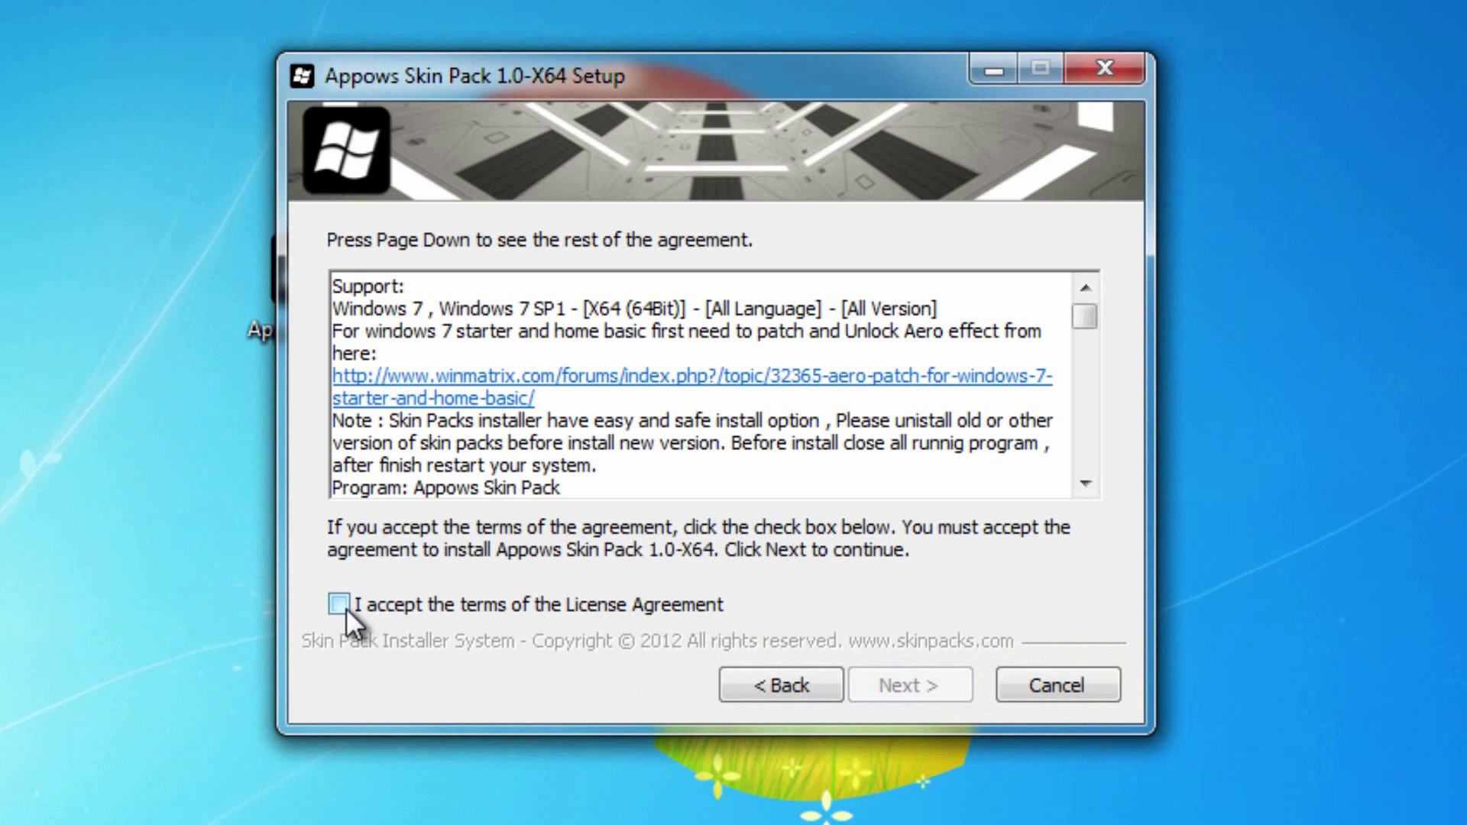
pyautogui.moveTo(1083, 321)
pyautogui.mouseDown()
pyautogui.moveTo(1077, 464)
pyautogui.moveTo(1080, 308)
pyautogui.mouseUp()
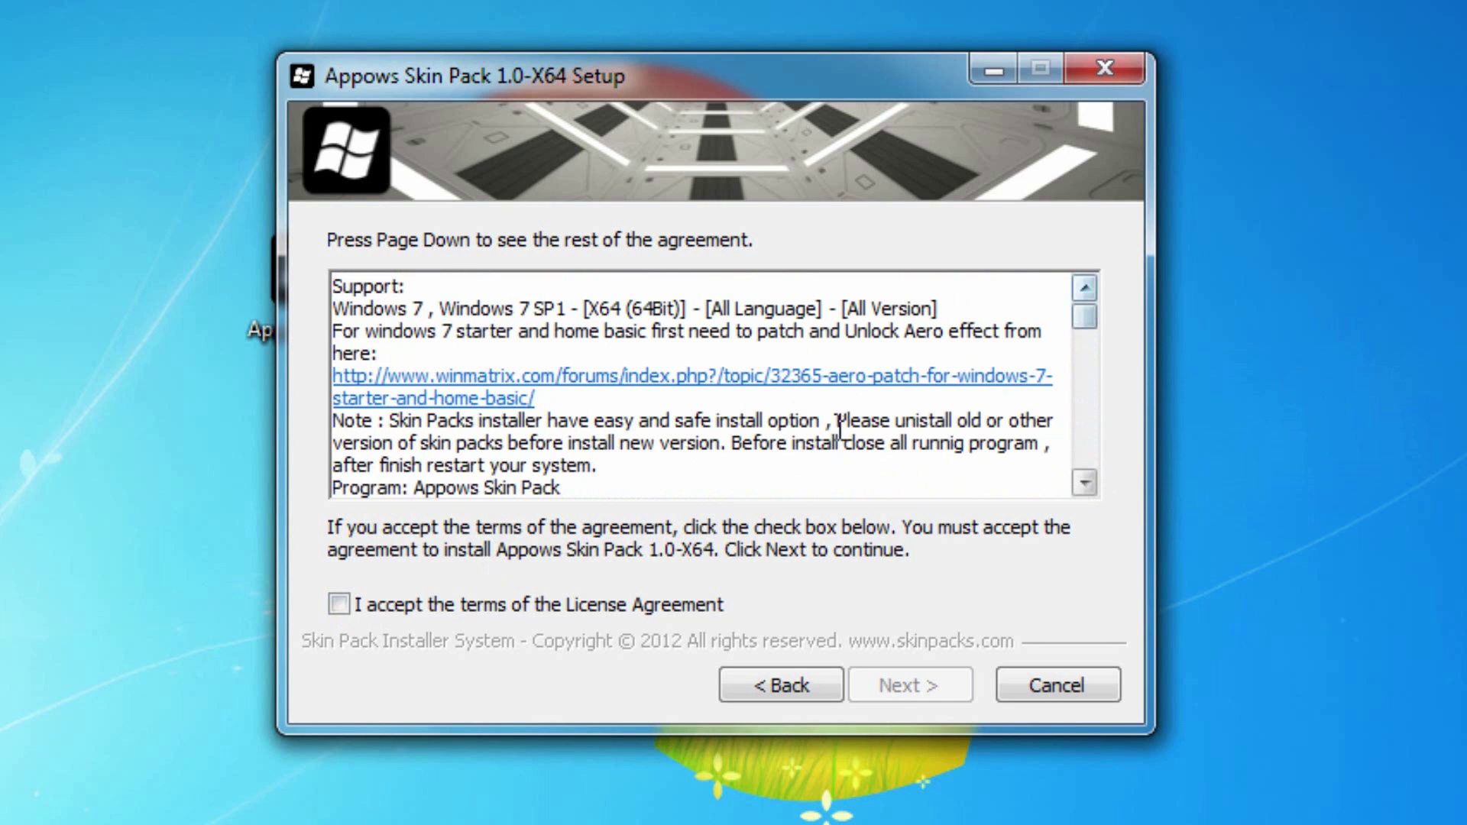
pyautogui.click(341, 600)
pyautogui.click(896, 678)
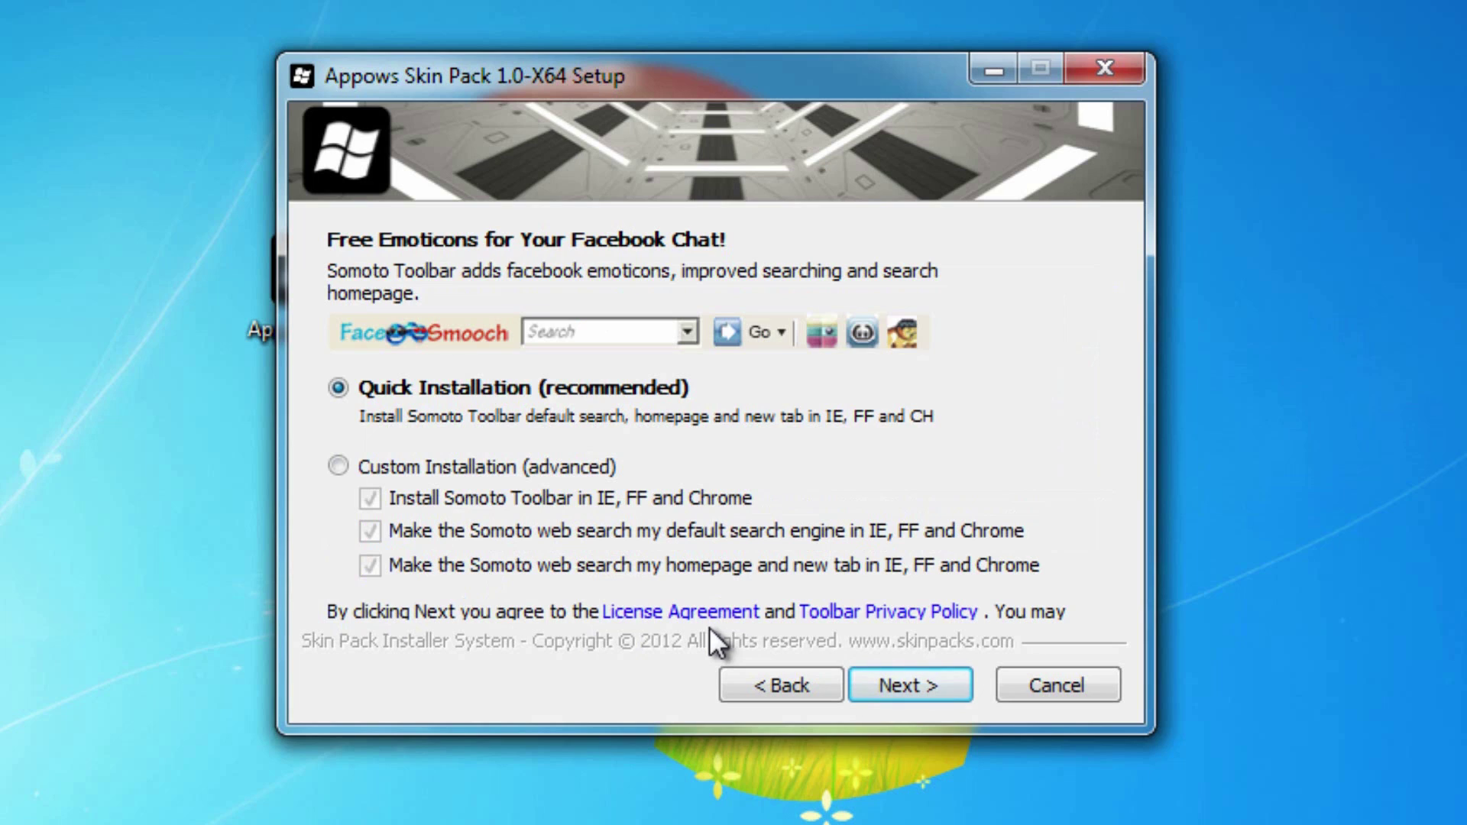
# Choose Custom Installation, decline the Somoto toolbar and homepage/search offers, and start installing
pyautogui.click(341, 464)
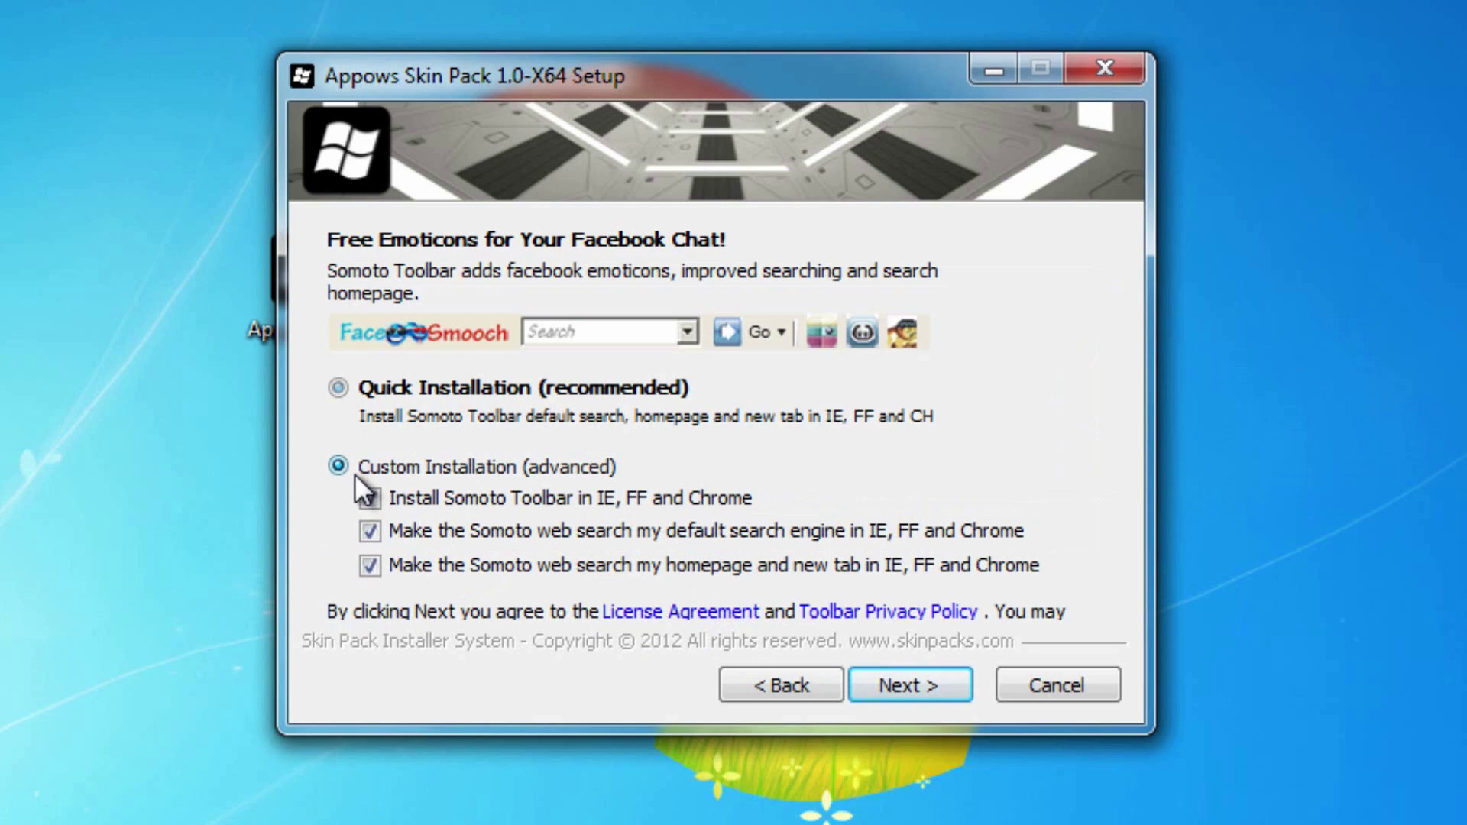
pyautogui.click(370, 498)
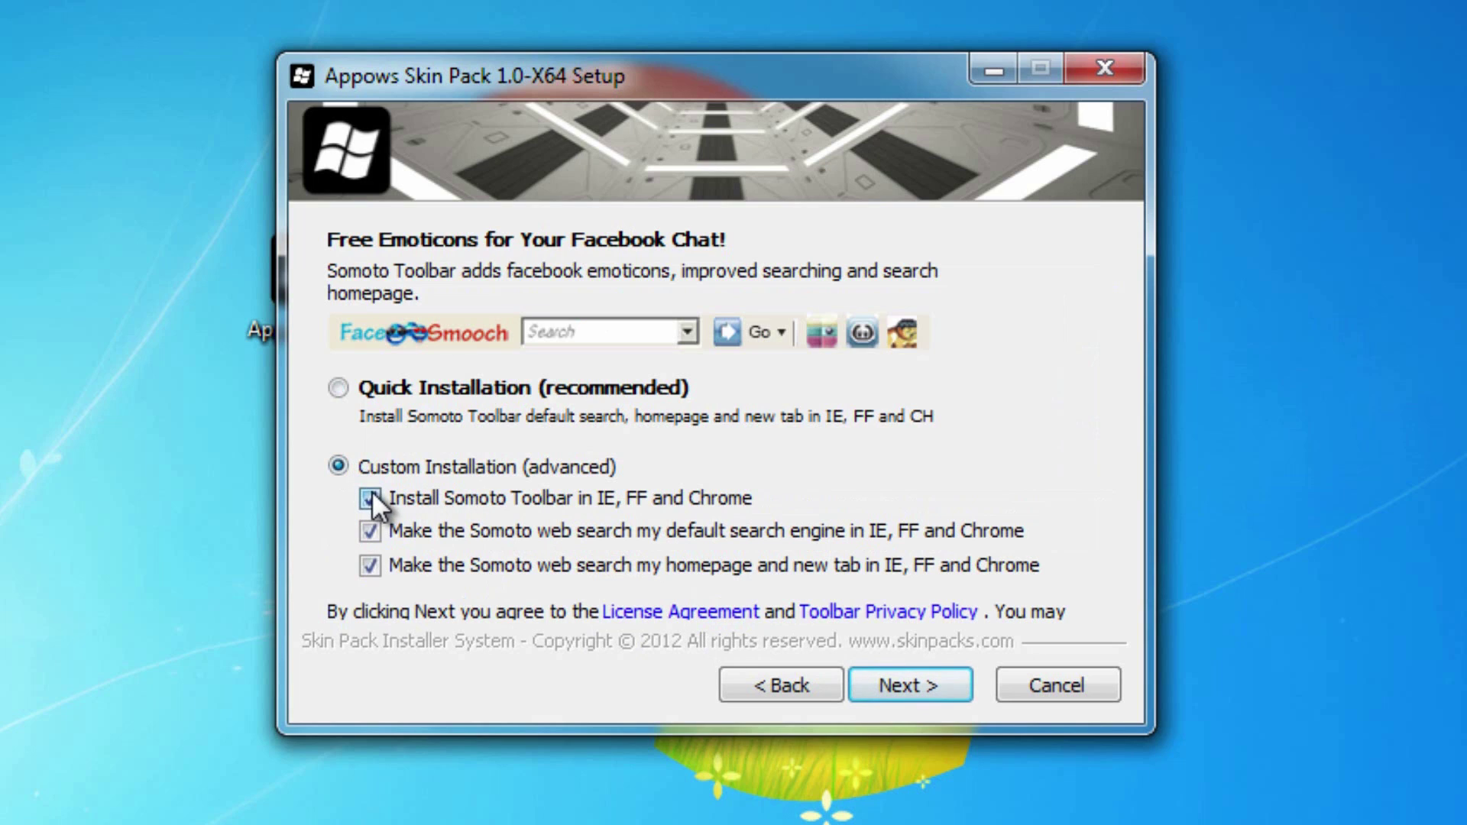
pyautogui.click(370, 565)
pyautogui.click(940, 689)
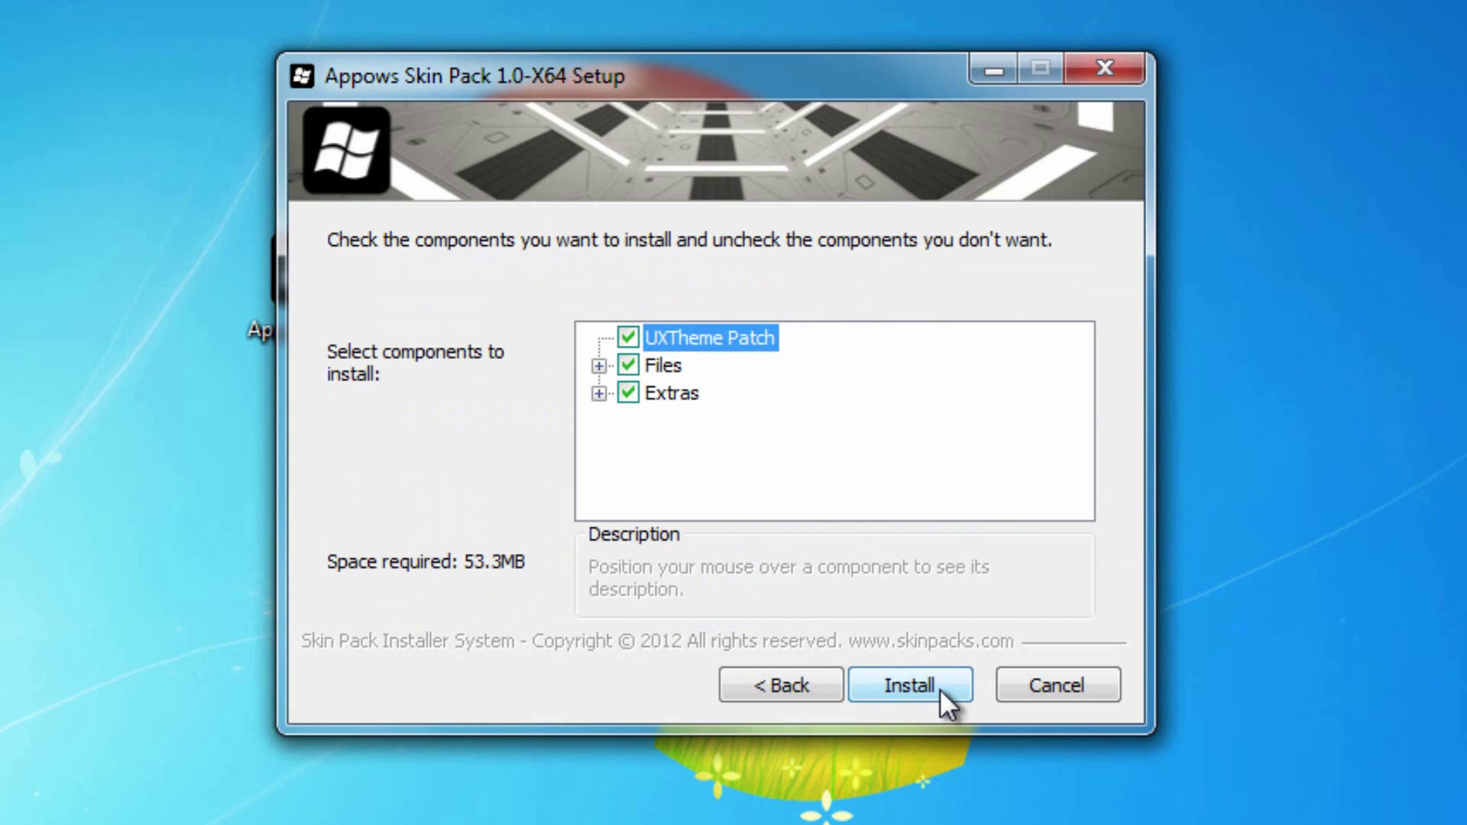
pyautogui.click(941, 690)
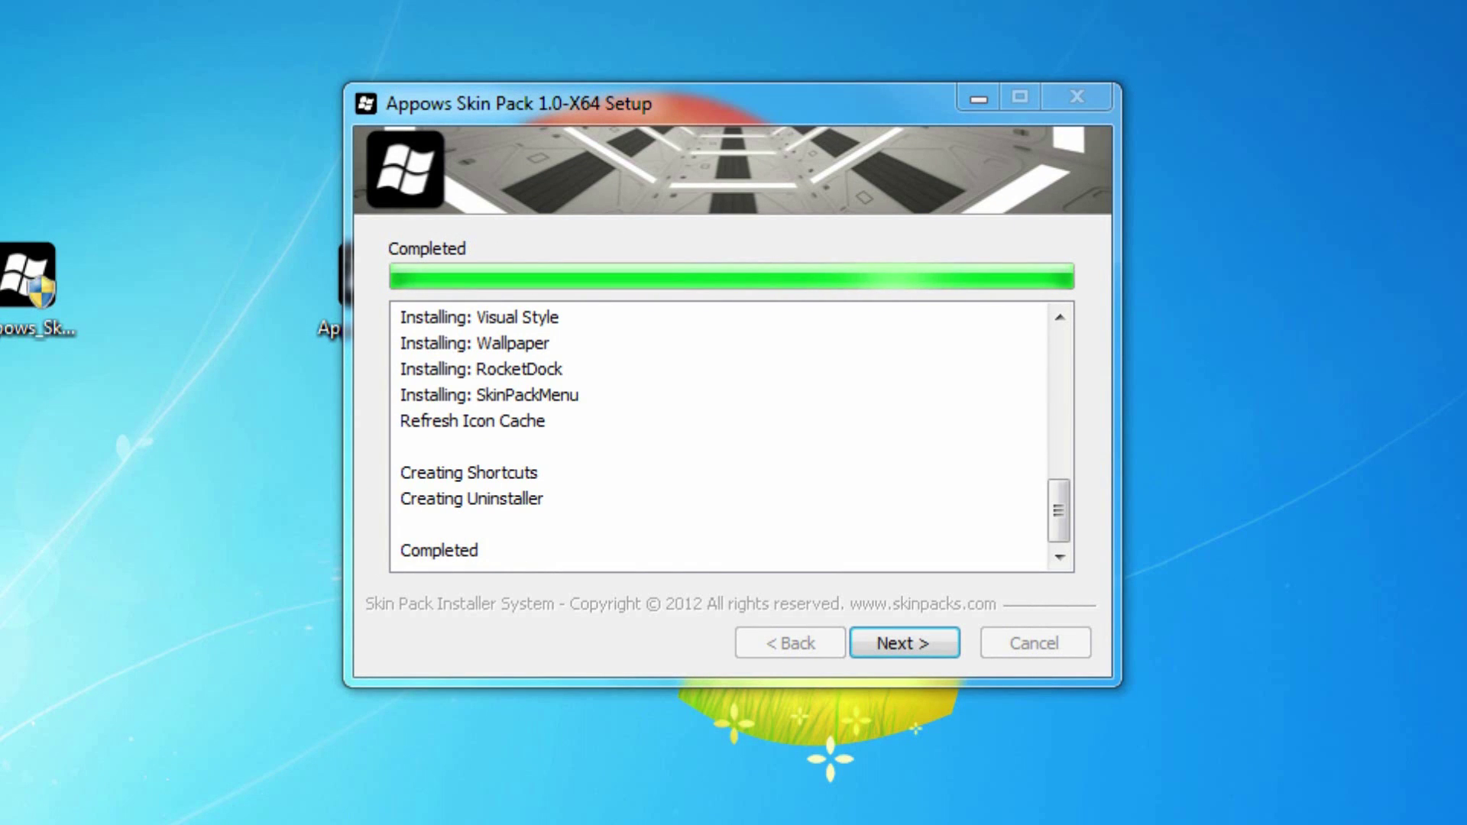
# Continue past the completed install log and finish setup, rebooting the computer
pyautogui.click(887, 643)
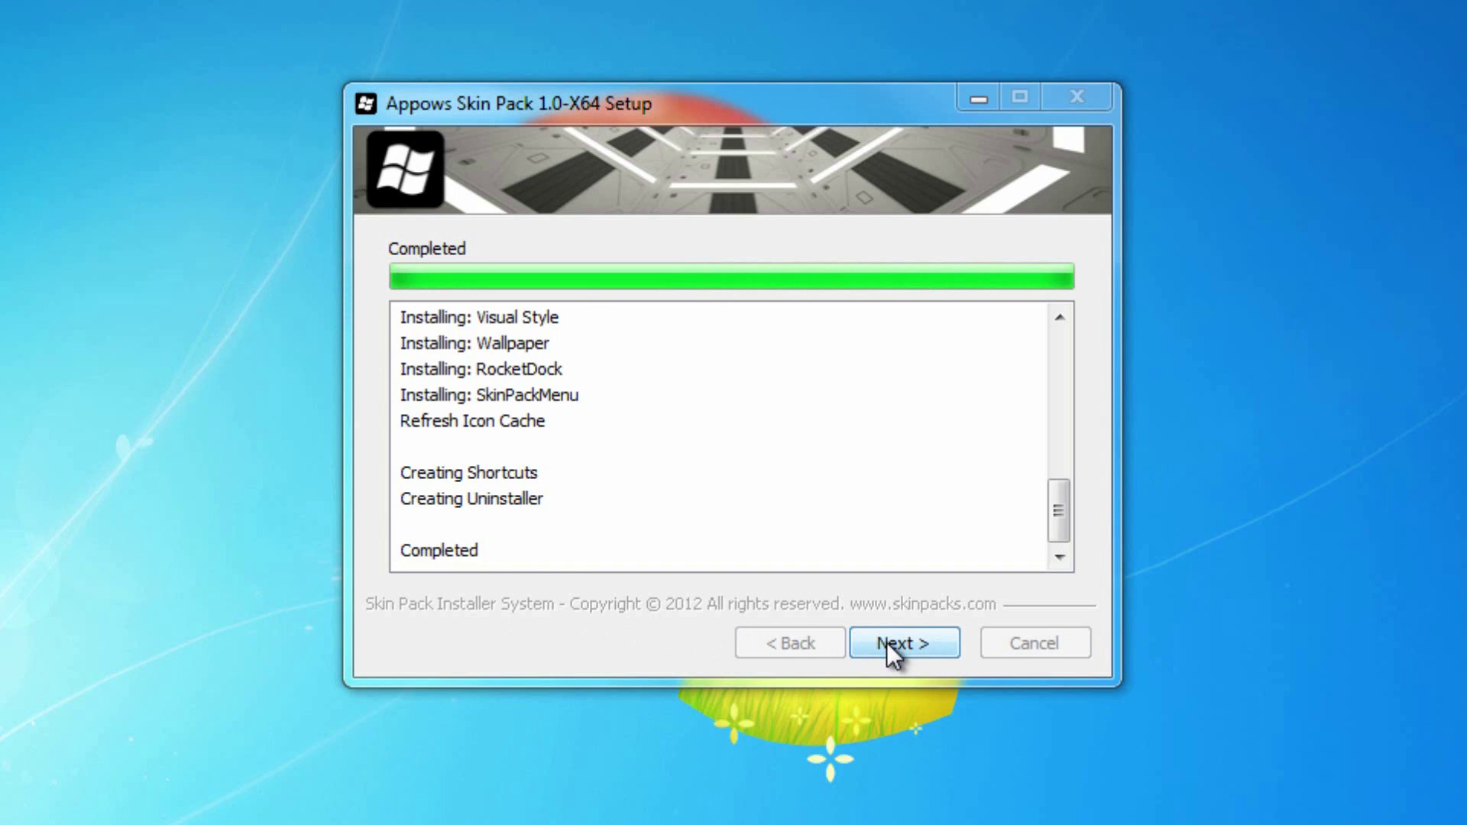
pyautogui.click(886, 643)
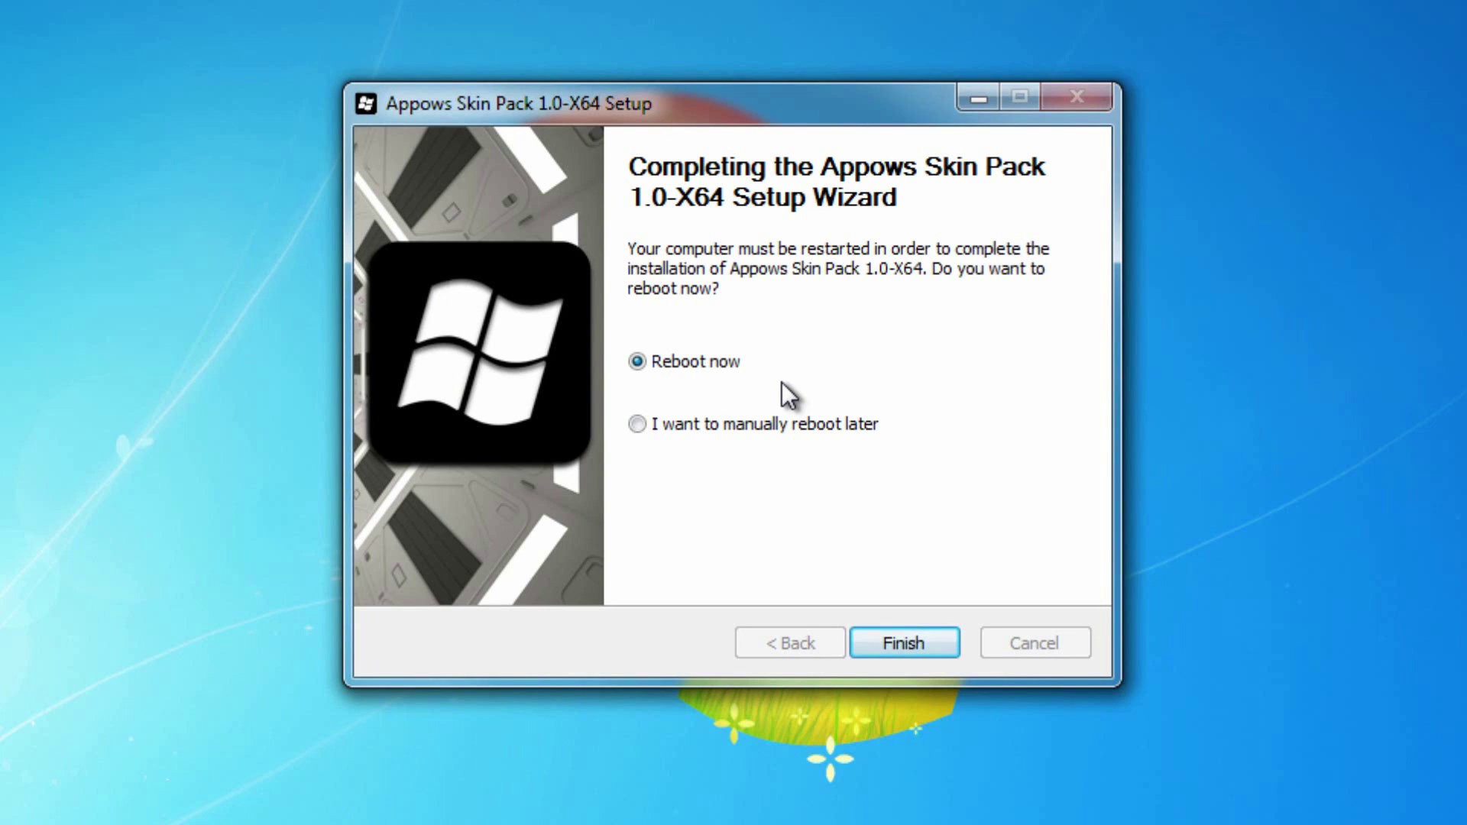
pyautogui.click(889, 634)
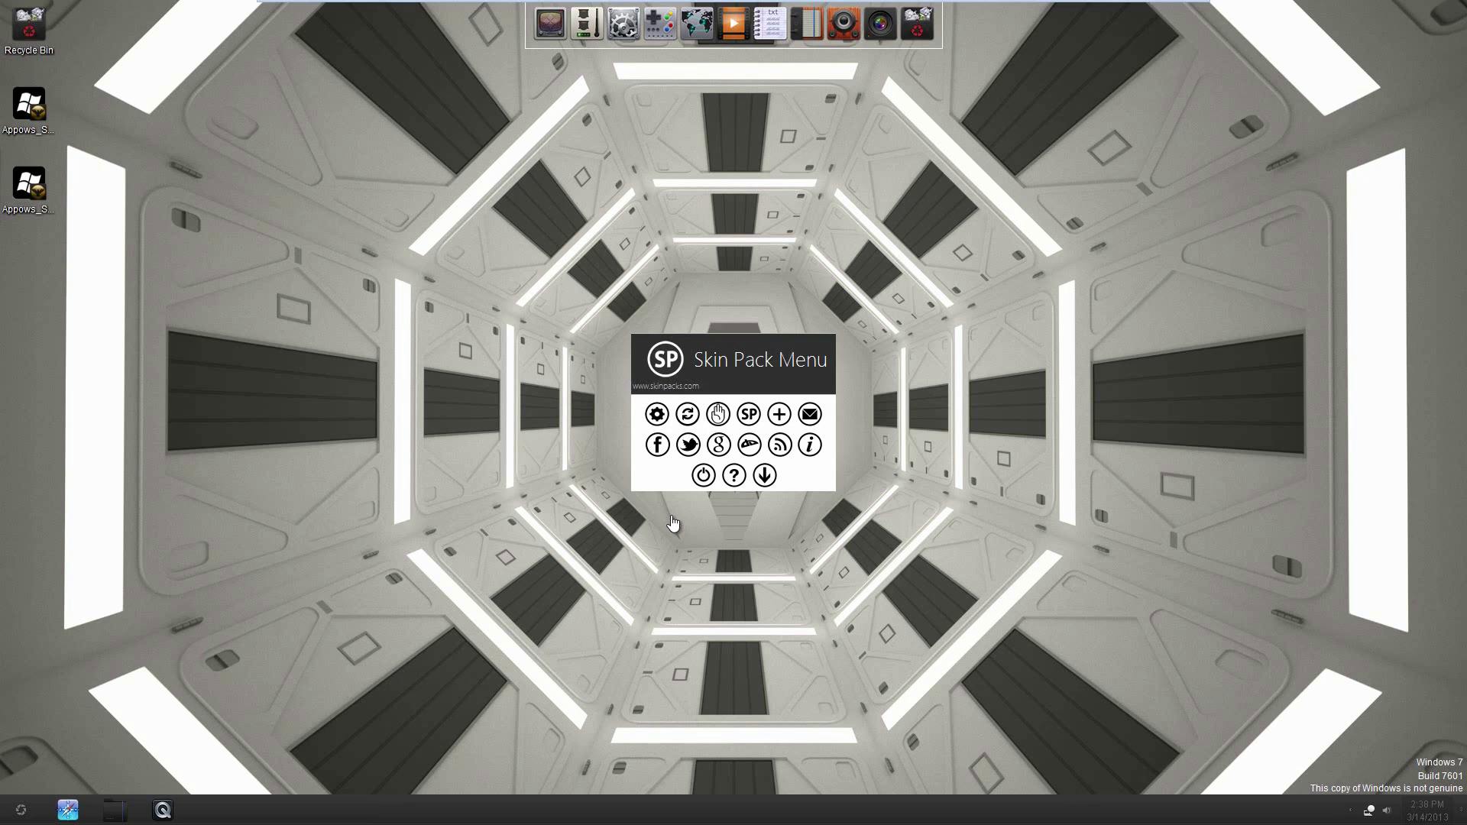
pyautogui.click(703, 477)
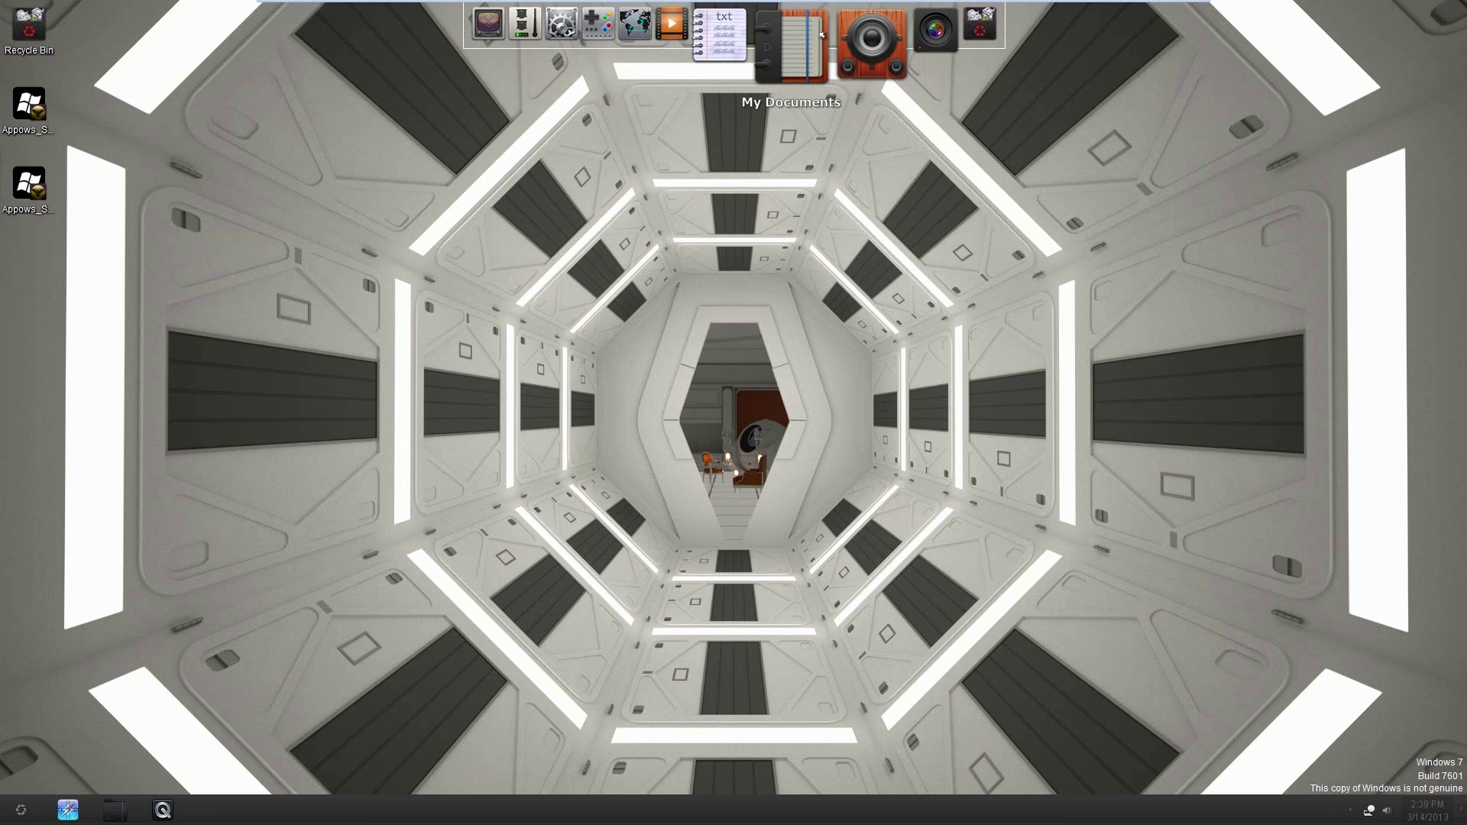
pyautogui.rightClick(822, 35)
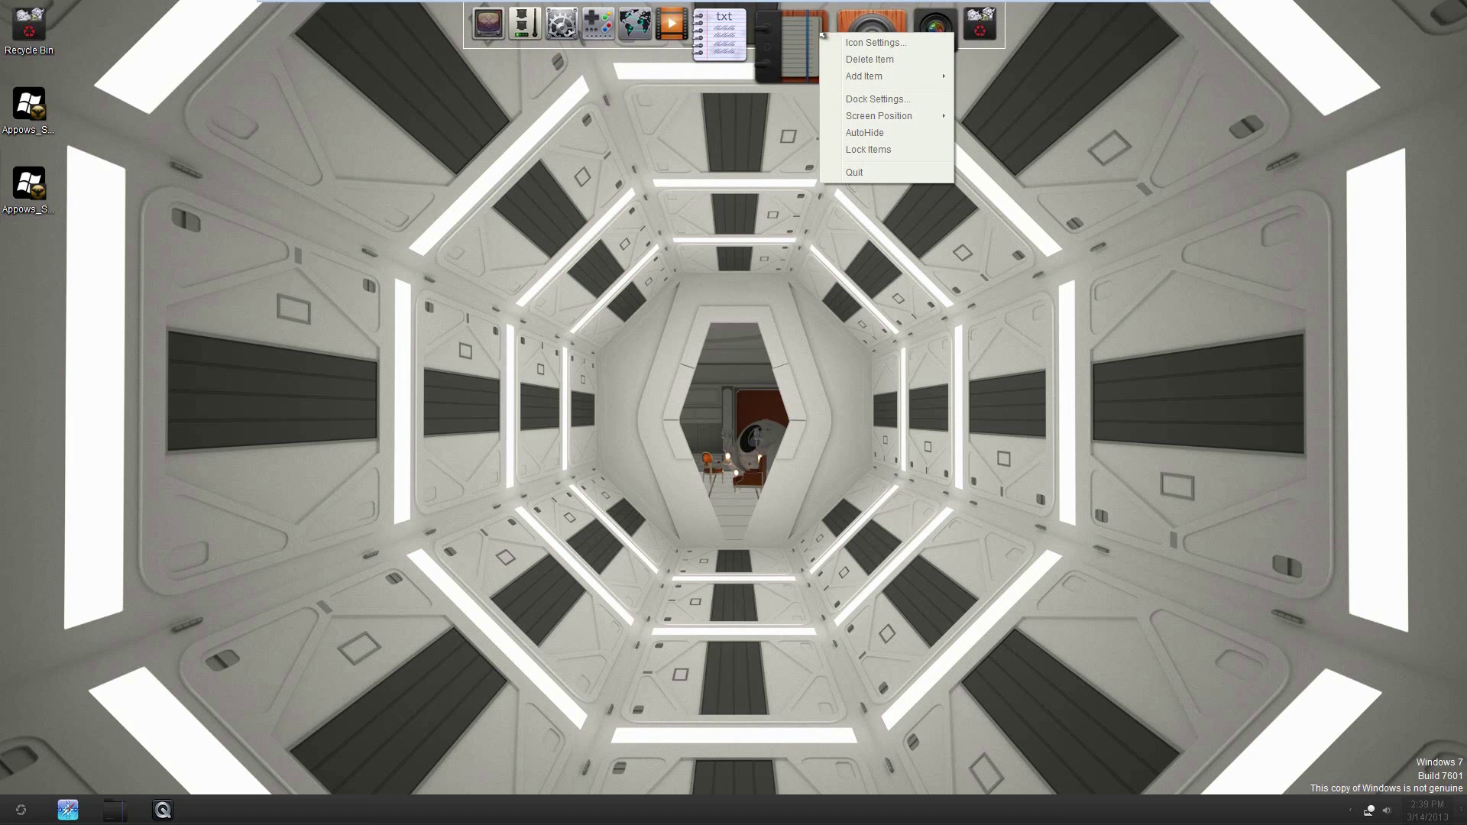
pyautogui.click(861, 104)
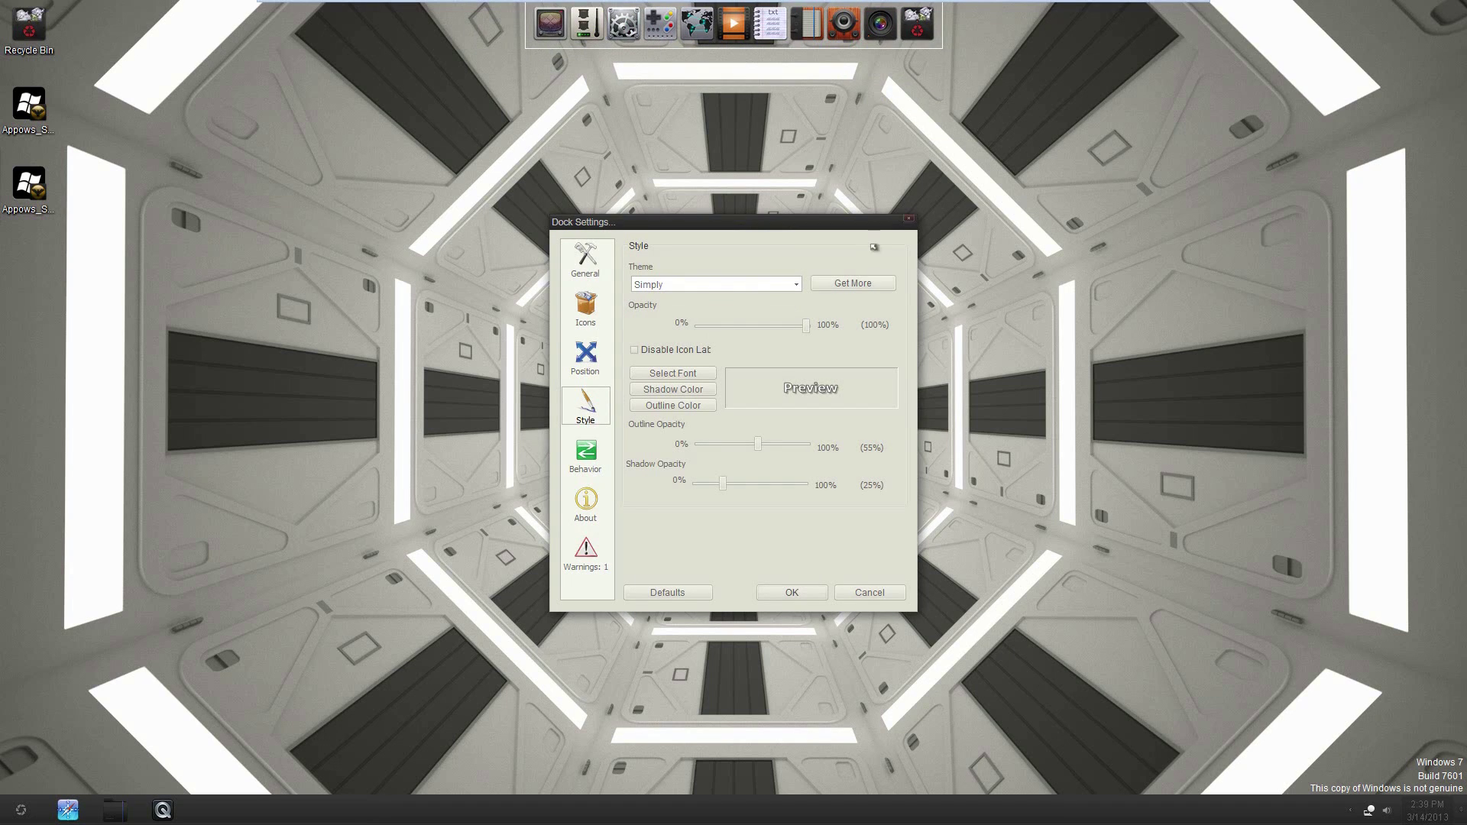
pyautogui.click(912, 221)
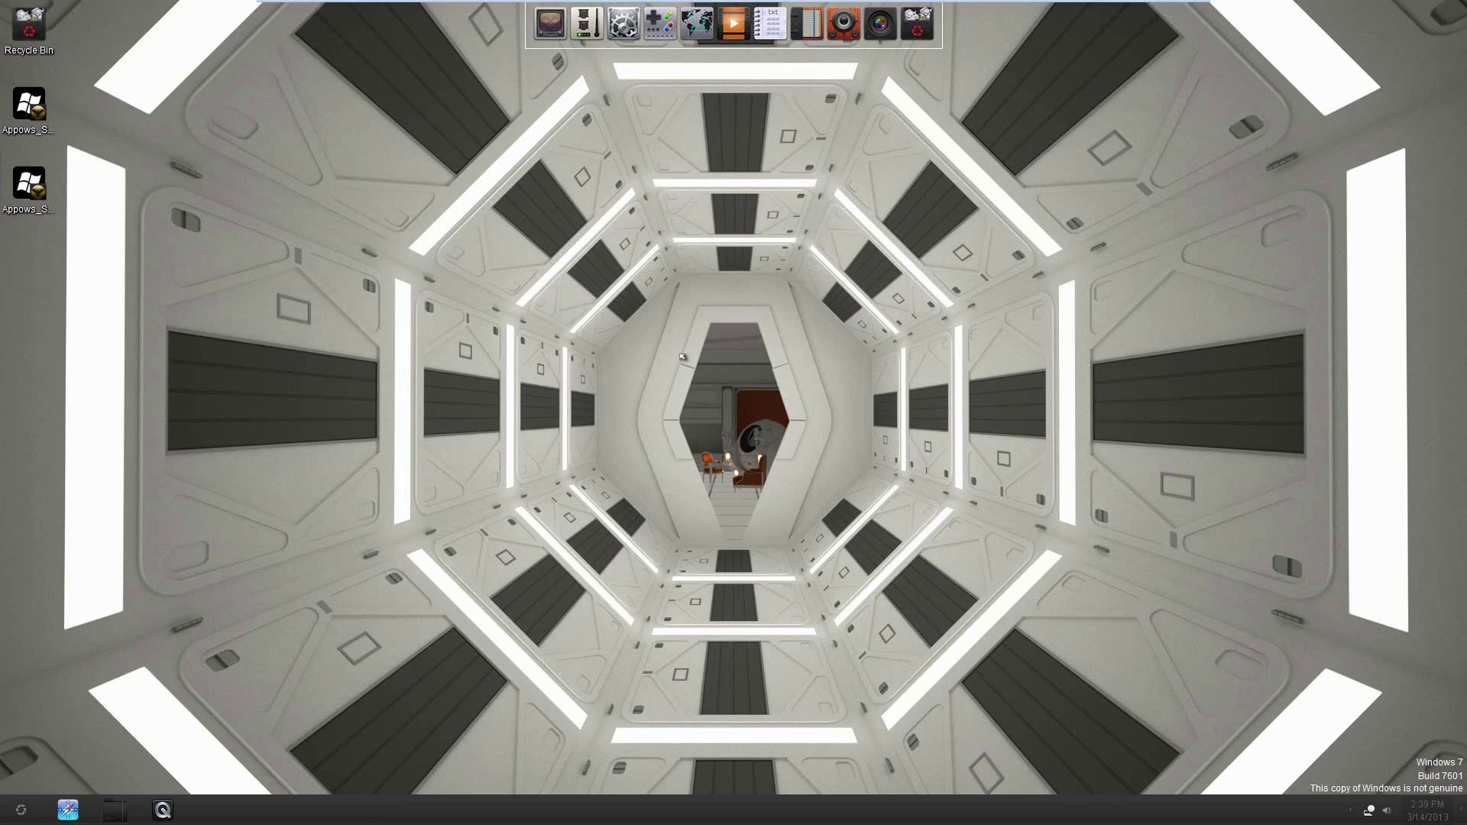
pyautogui.moveTo(698, 379); pyautogui.dragTo(1212, 667)
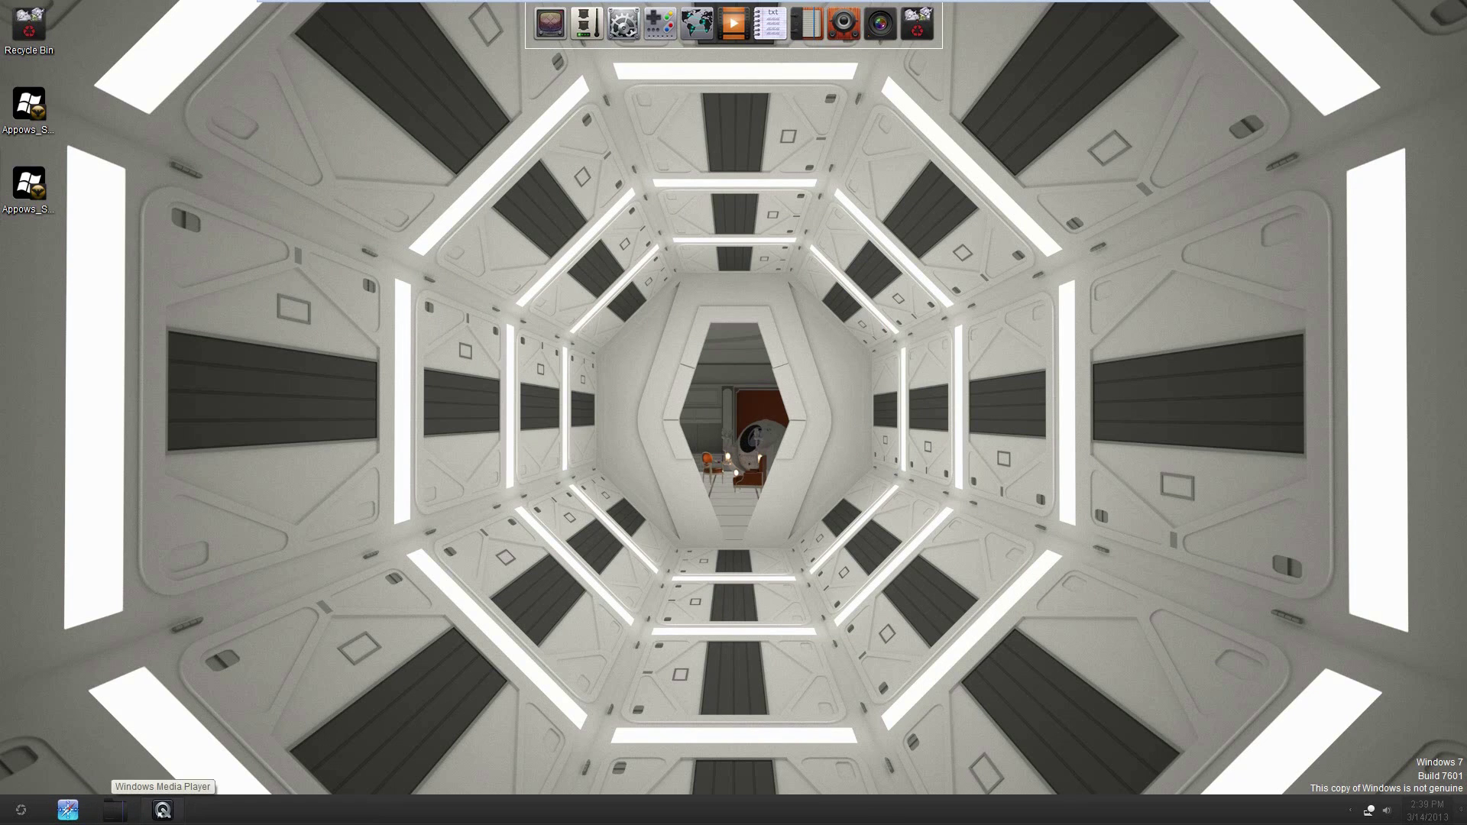
pyautogui.click(116, 810)
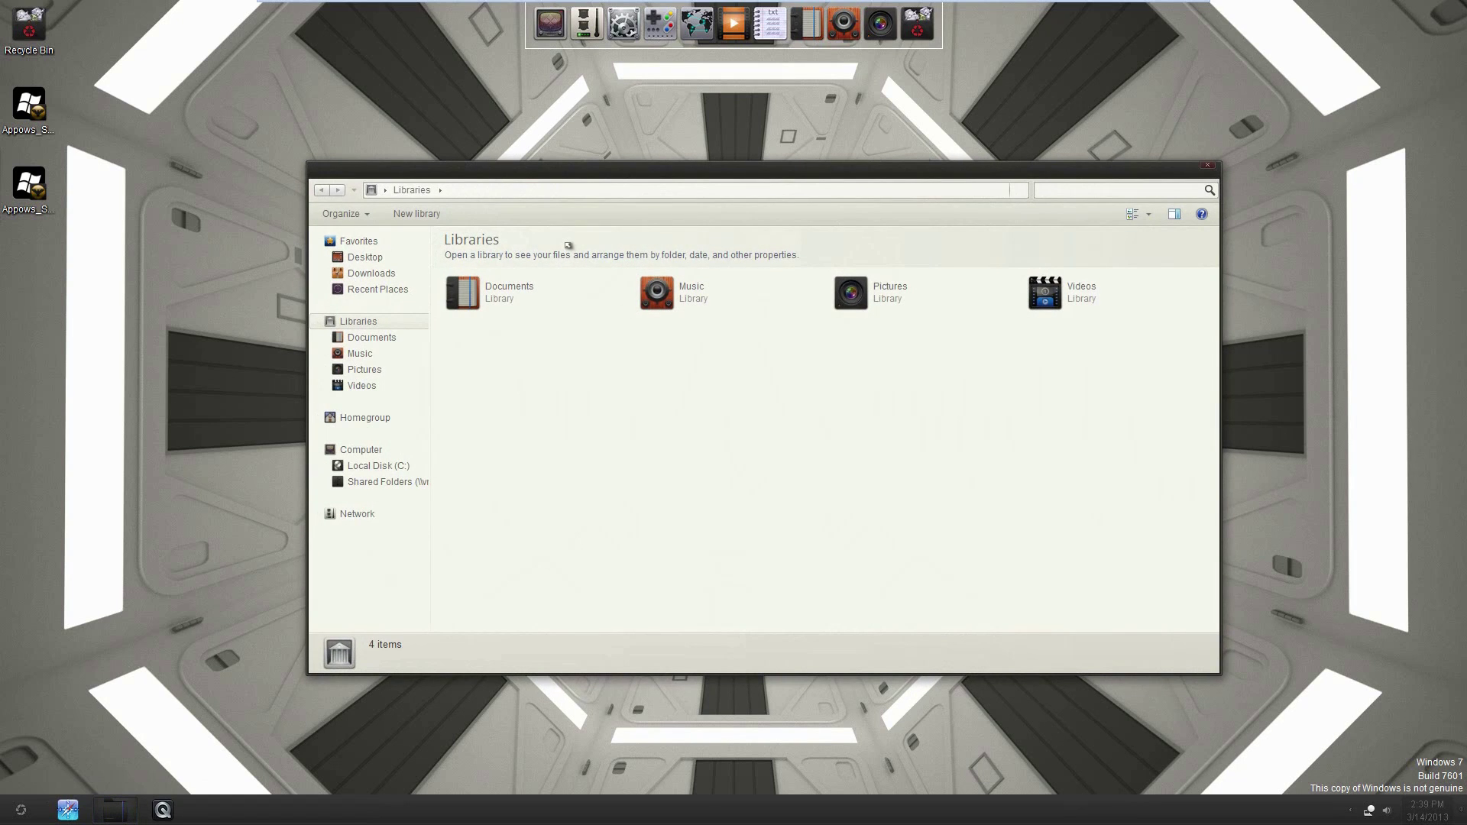
pyautogui.click(361, 450)
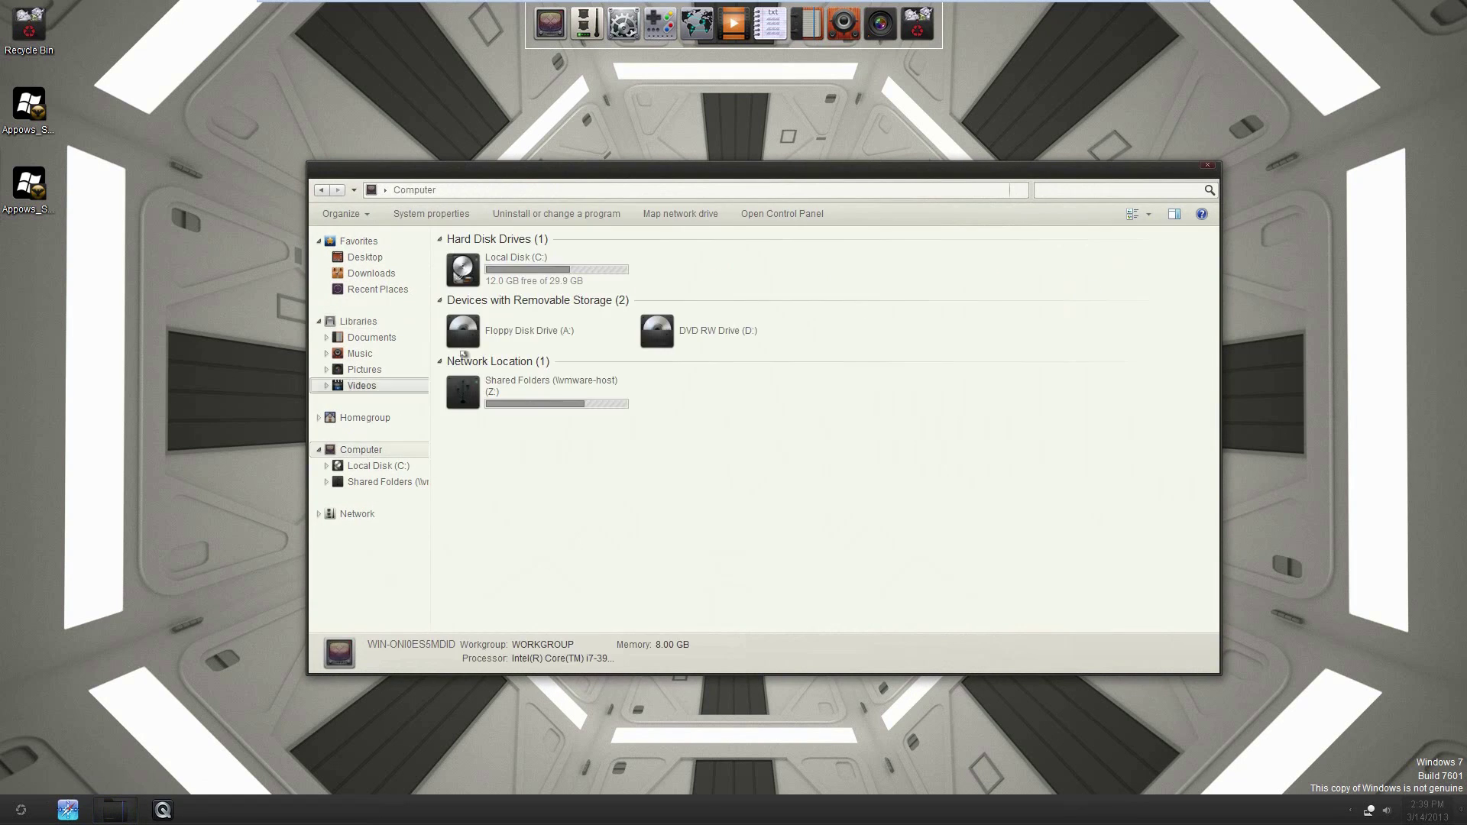
pyautogui.doubleClick(513, 276)
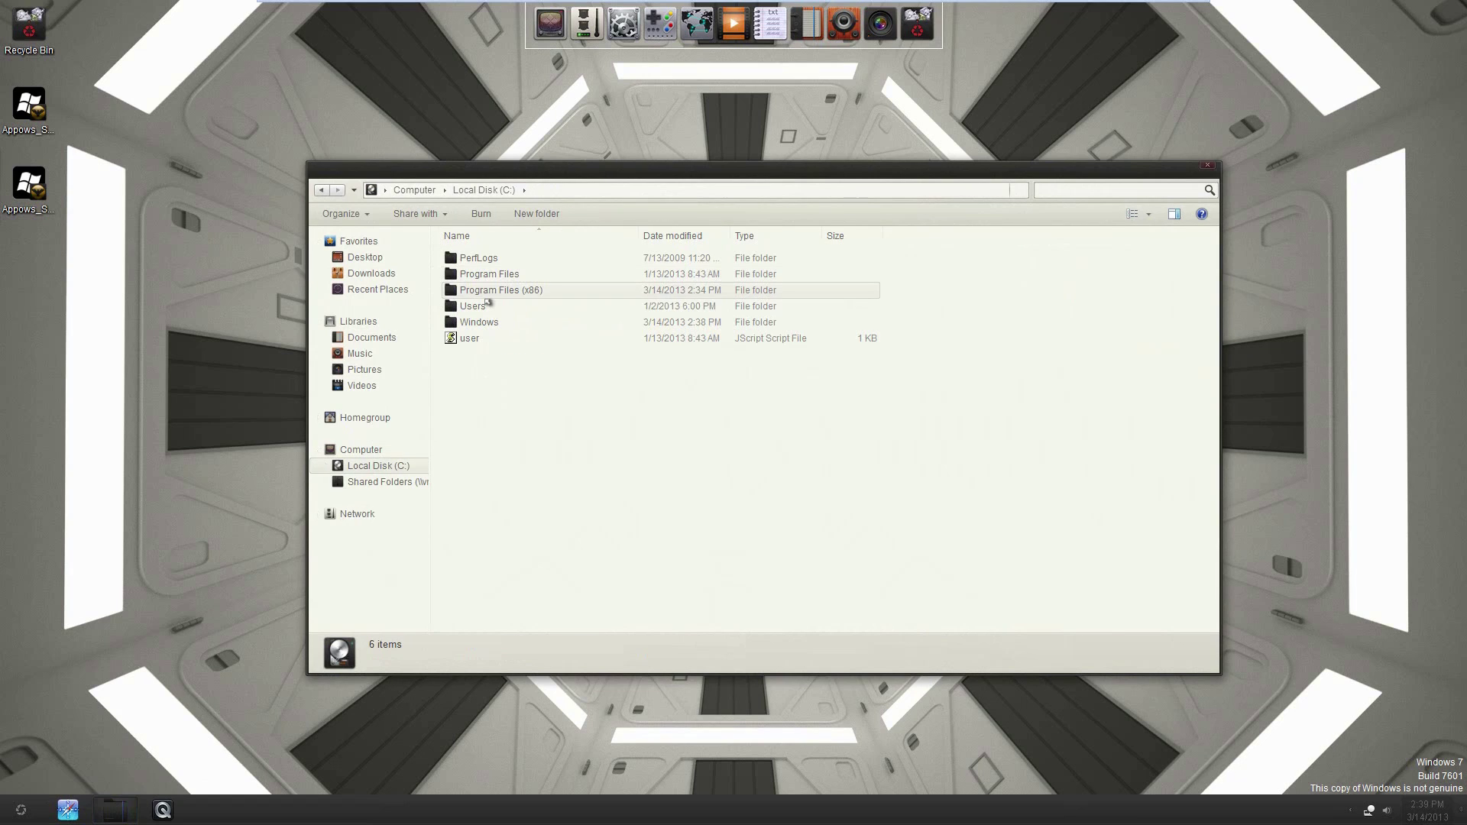
pyautogui.doubleClick(486, 305)
pyautogui.click(482, 259)
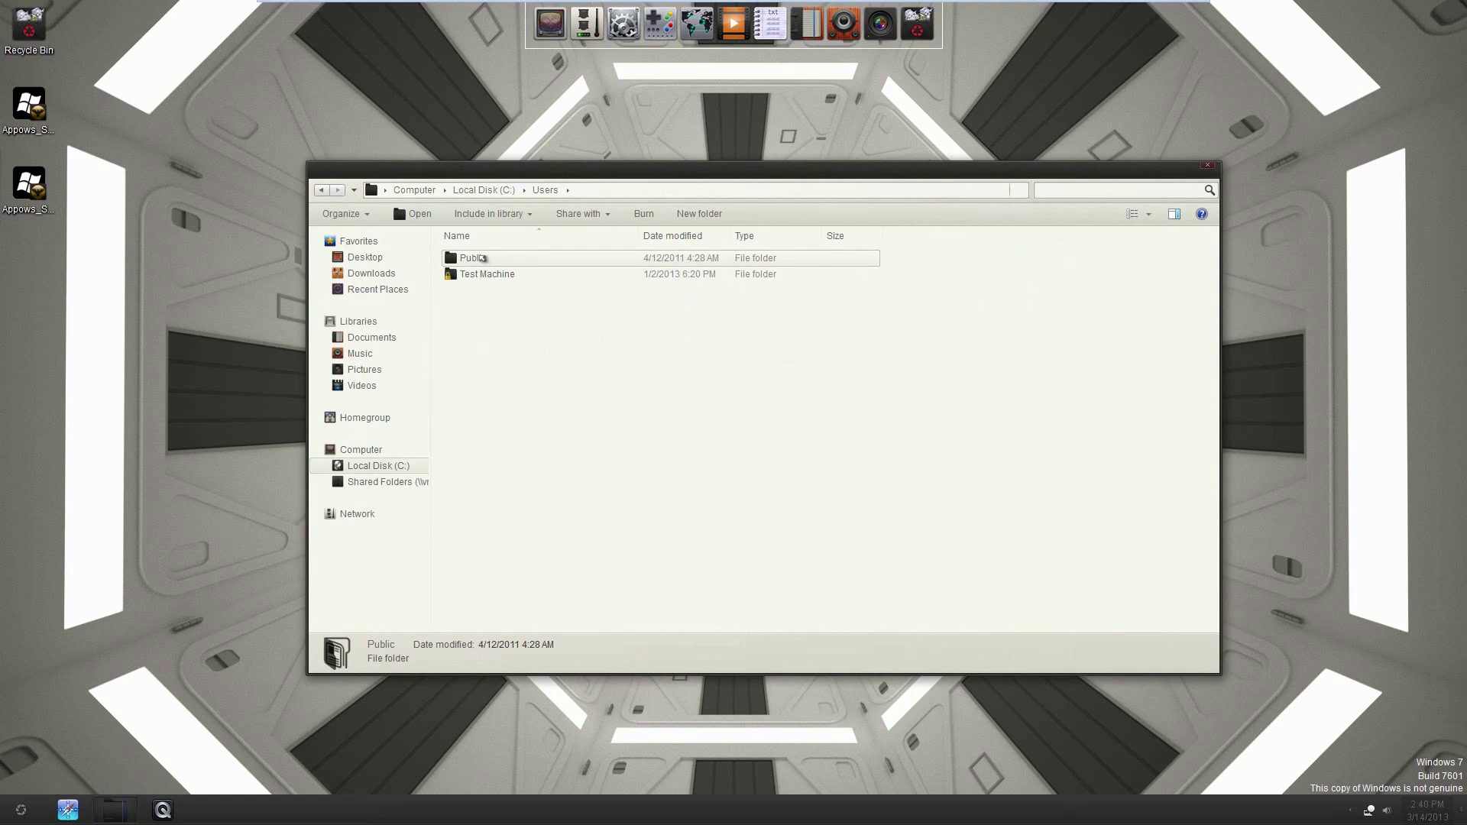
pyautogui.doubleClick(482, 259)
pyautogui.click(370, 336)
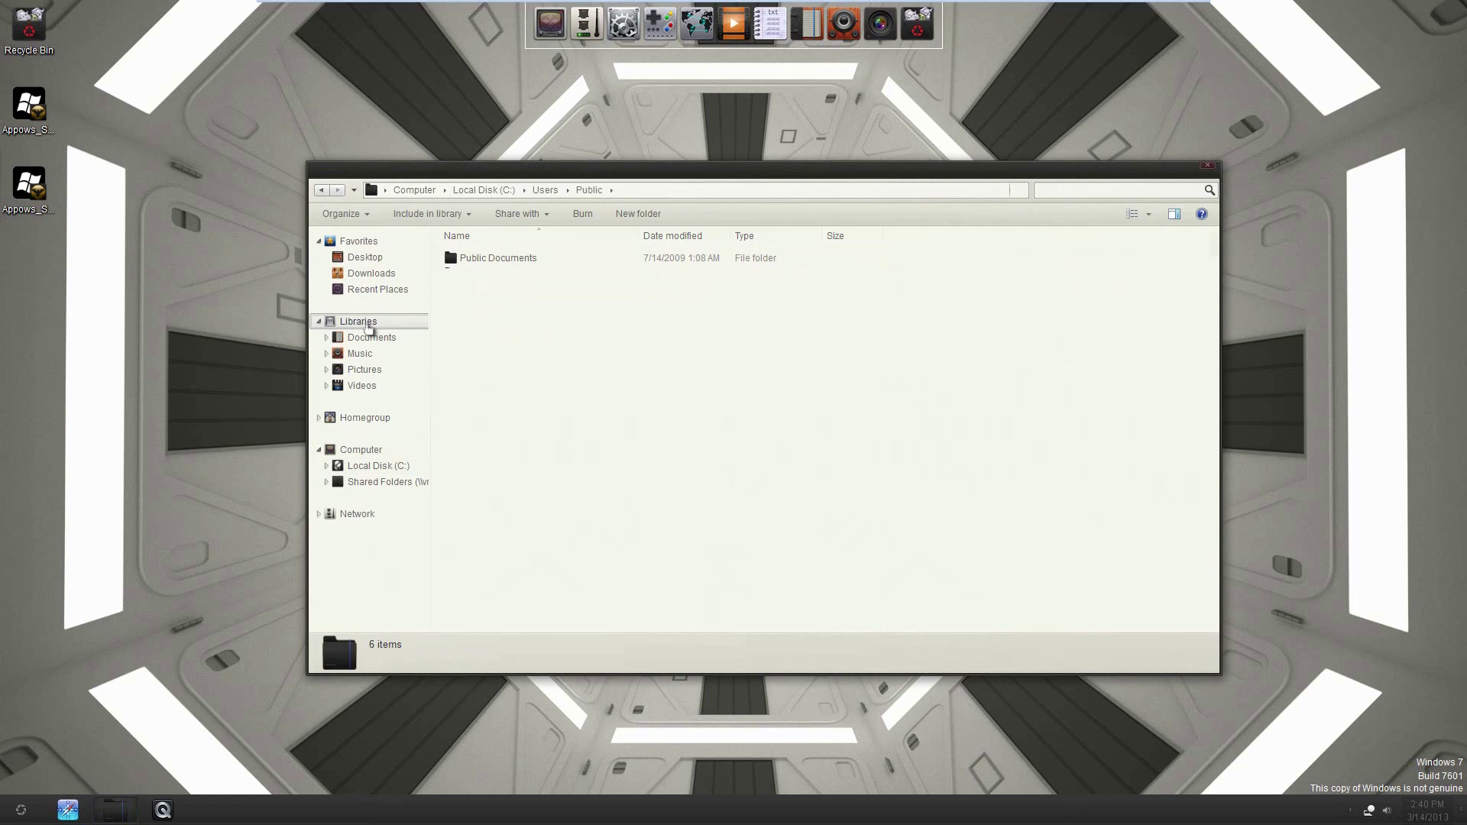
pyautogui.click(367, 354)
pyautogui.click(364, 369)
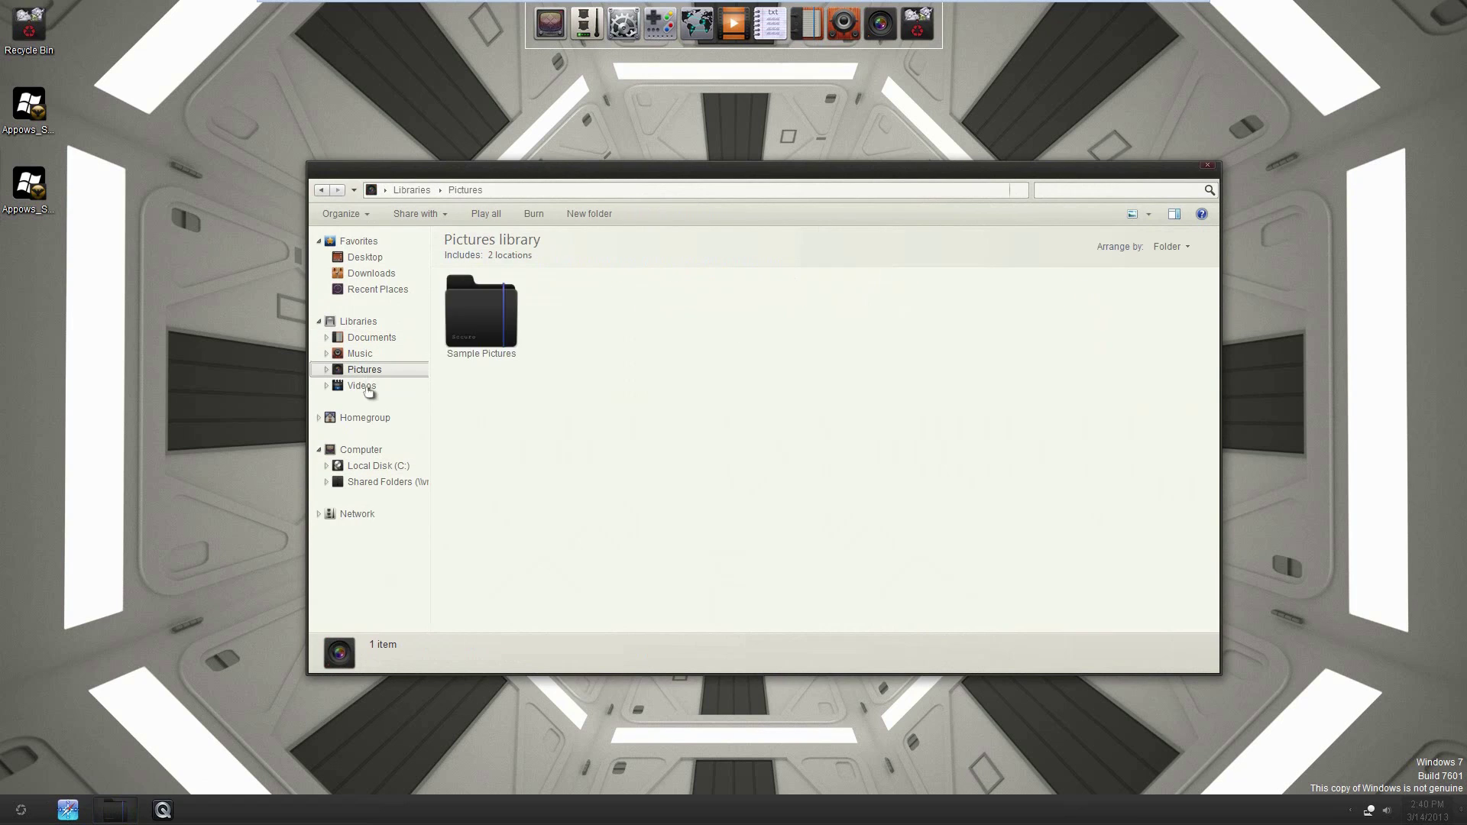
pyautogui.click(362, 385)
pyautogui.click(362, 450)
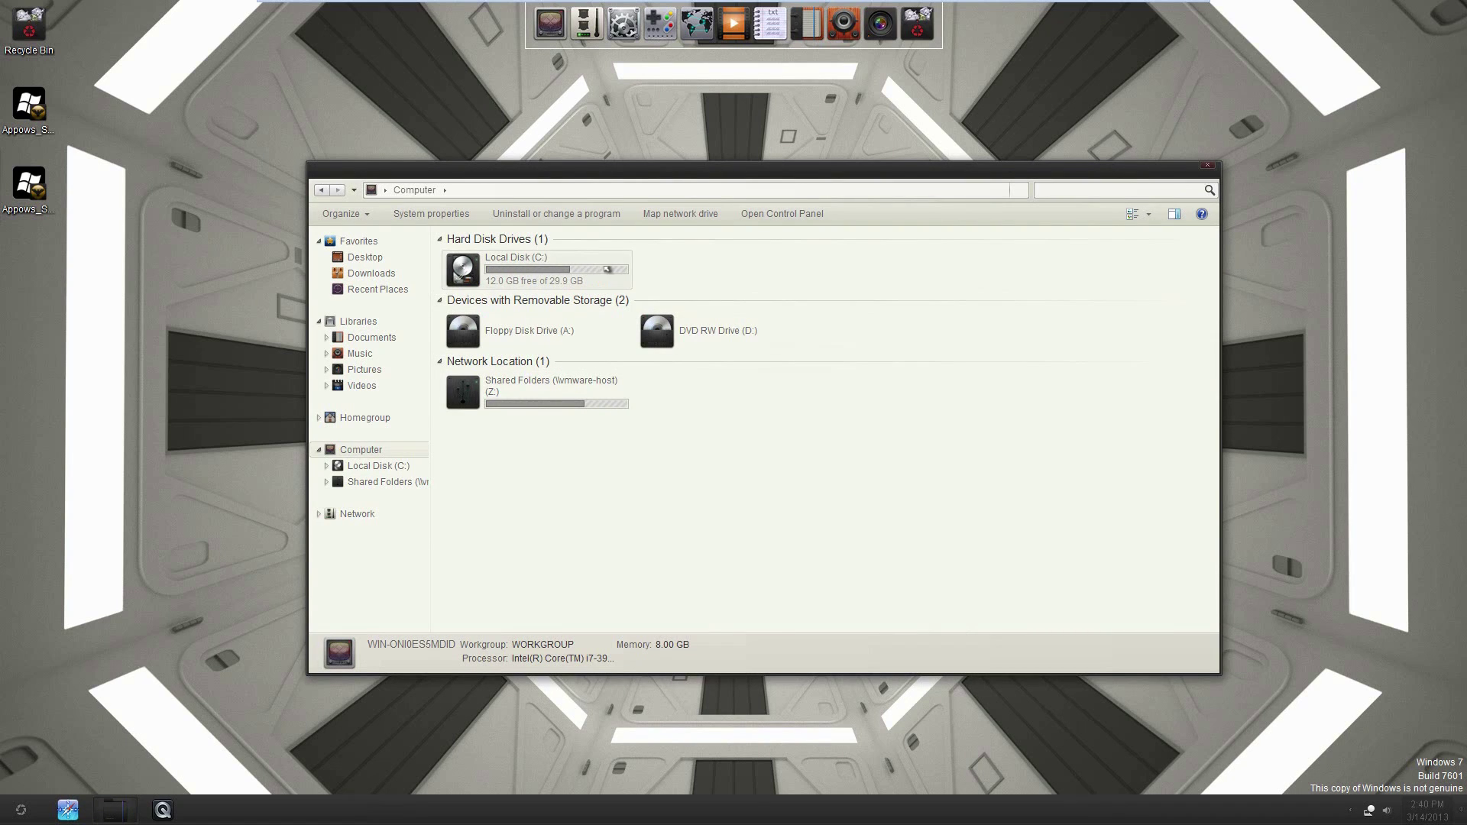
pyautogui.click(458, 218)
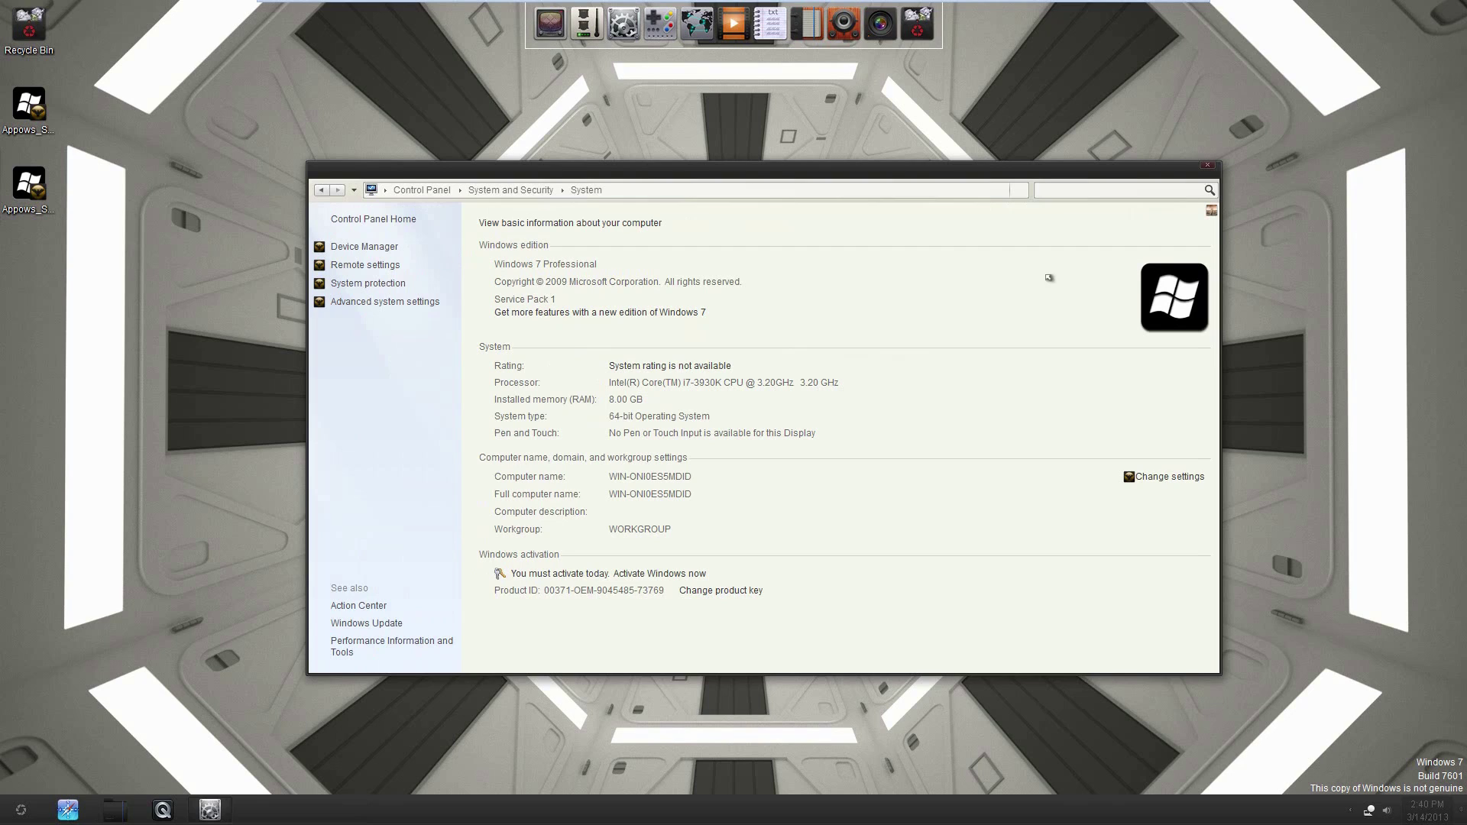
pyautogui.click(378, 219)
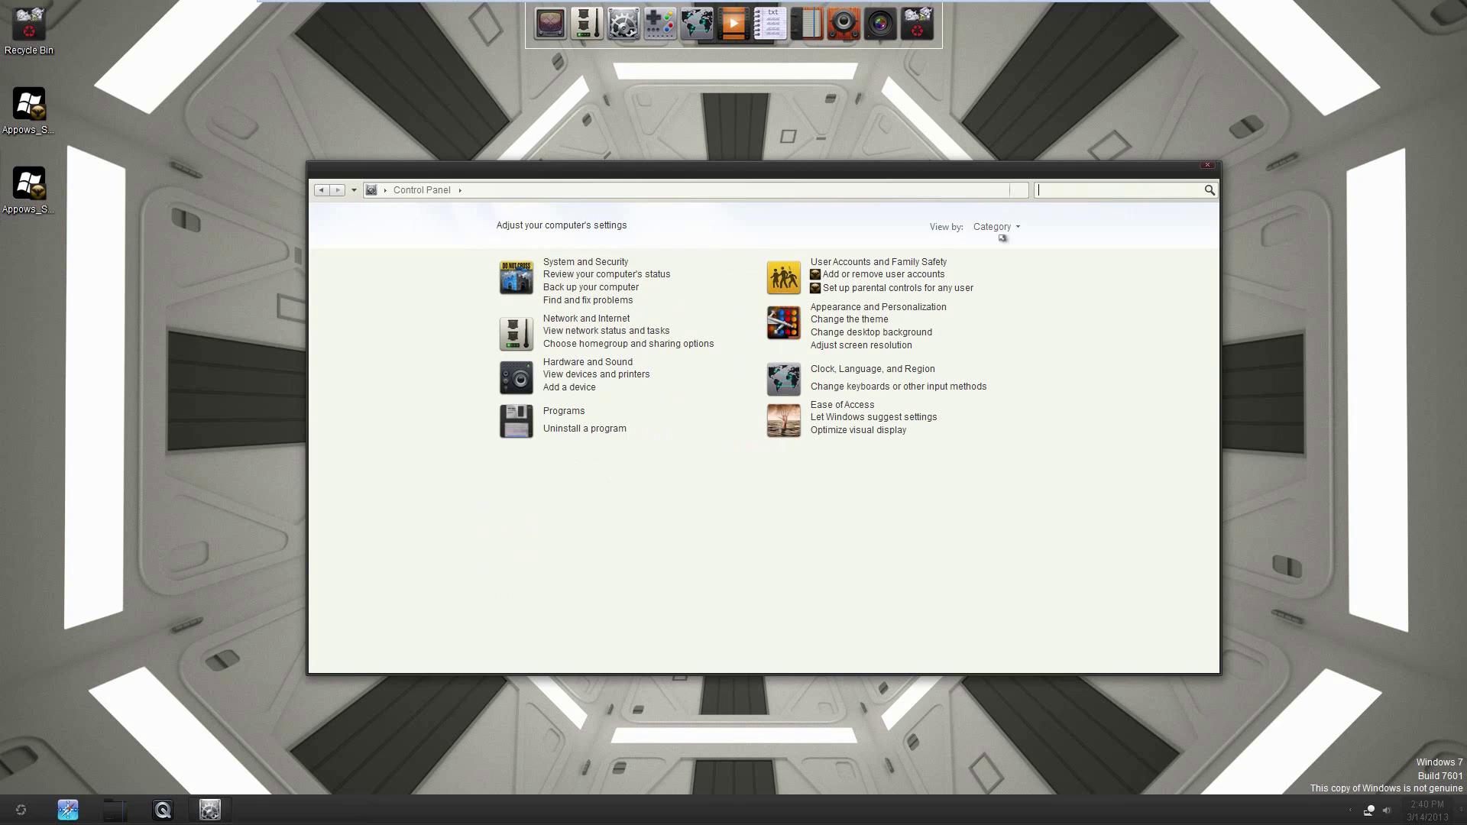
pyautogui.click(1209, 165)
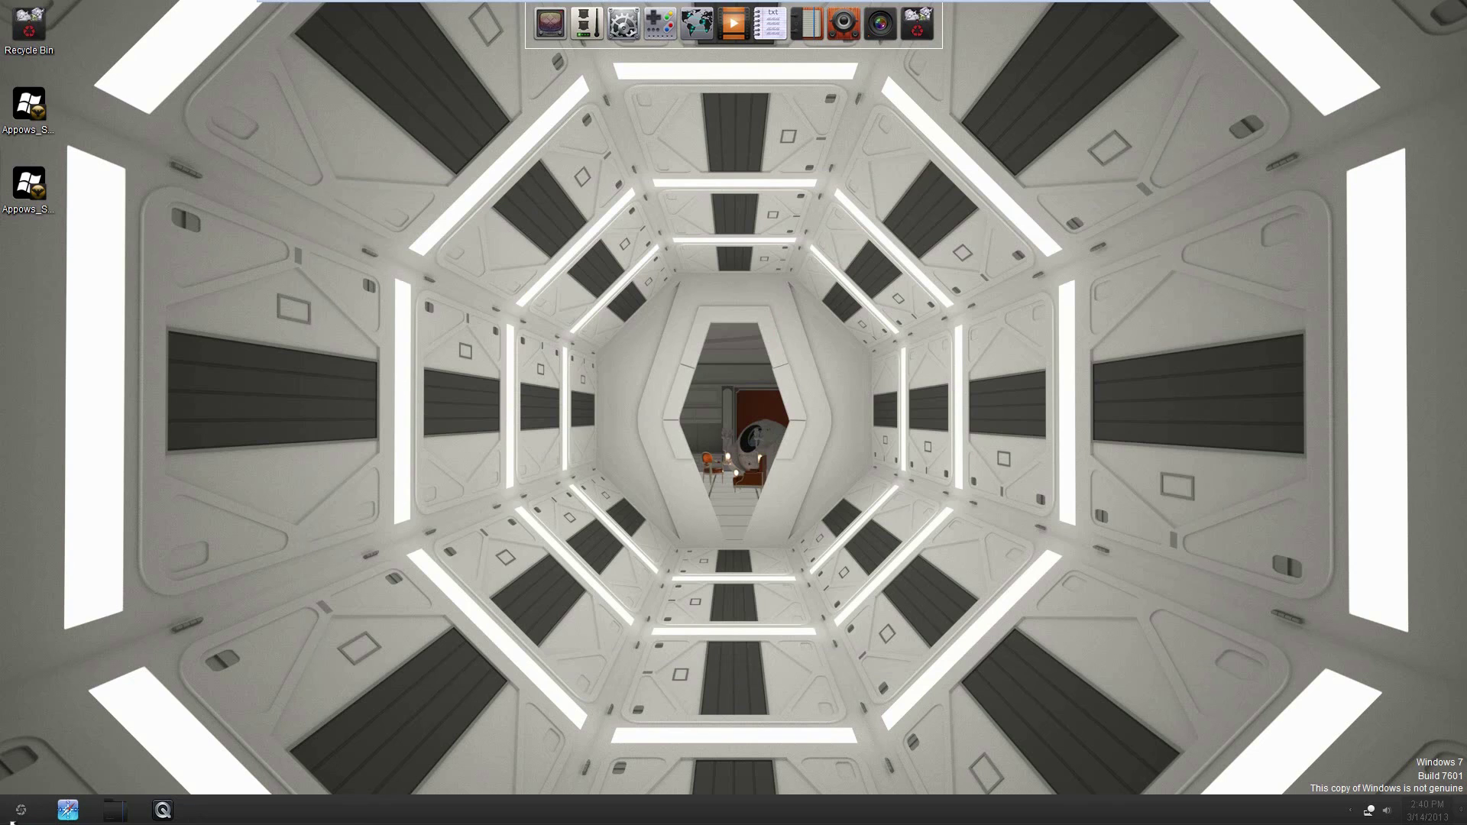
# Open Programs and Features via Start > Control Panel and select Appows Skin Pack 1.0-X64
pyautogui.click(23, 809)
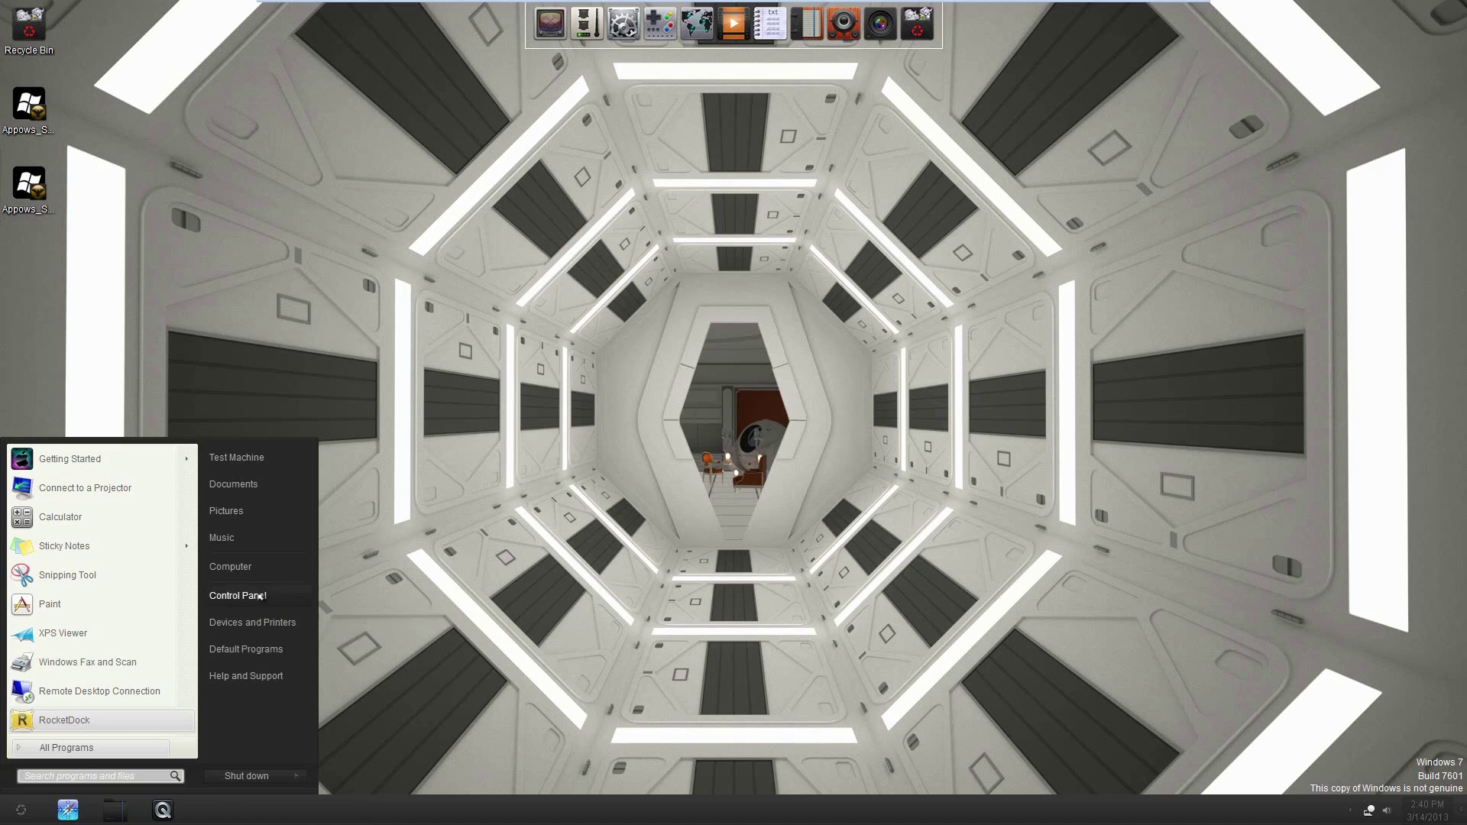
pyautogui.click(259, 596)
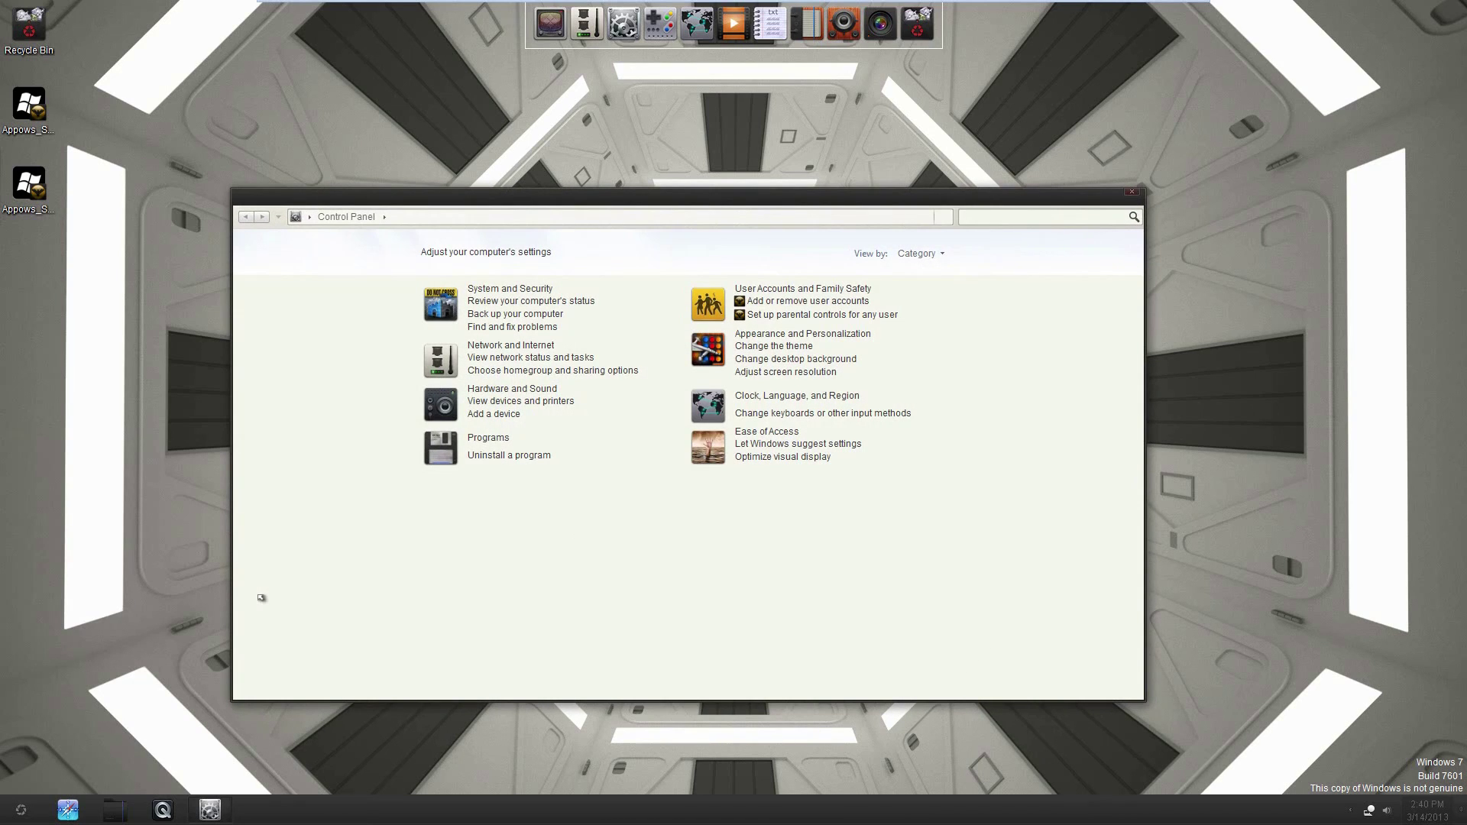
pyautogui.click(517, 457)
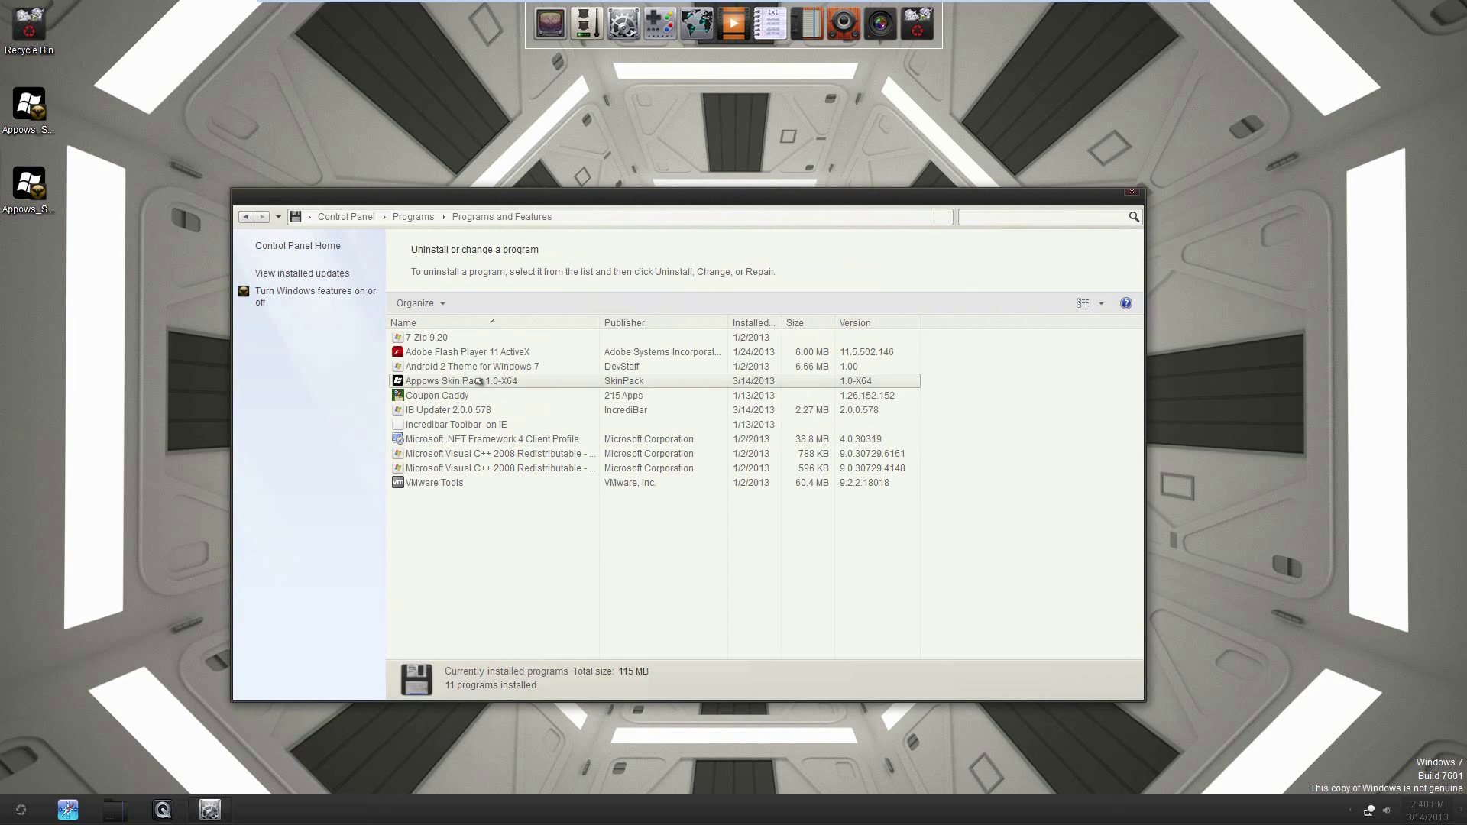
pyautogui.click(479, 381)
# Uninstall Appows Skin Pack 1.0-X64, including the uninstaller and backup files, approving UAC
pyautogui.doubleClick(479, 382)
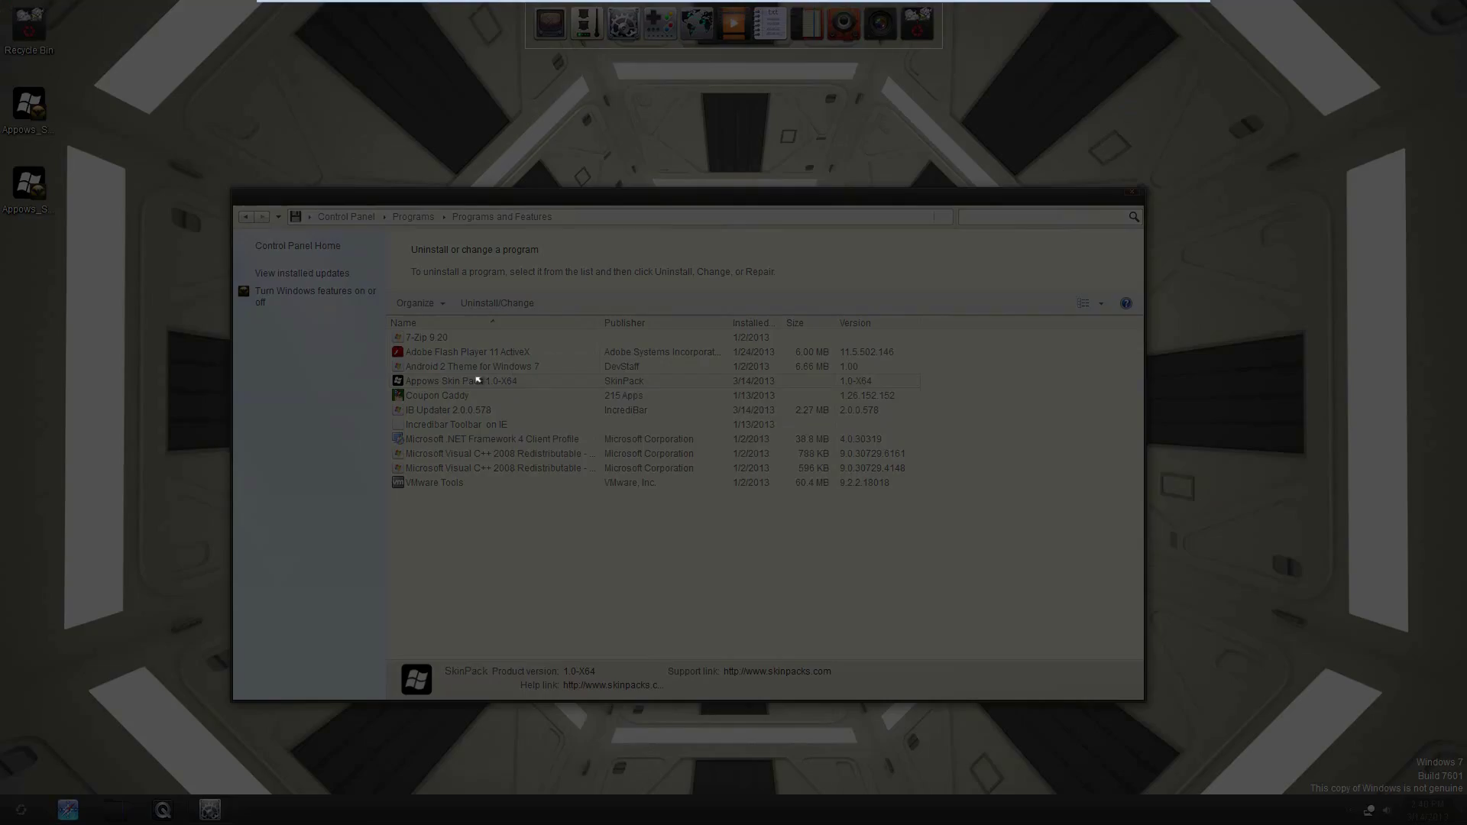
pyautogui.click(761, 489)
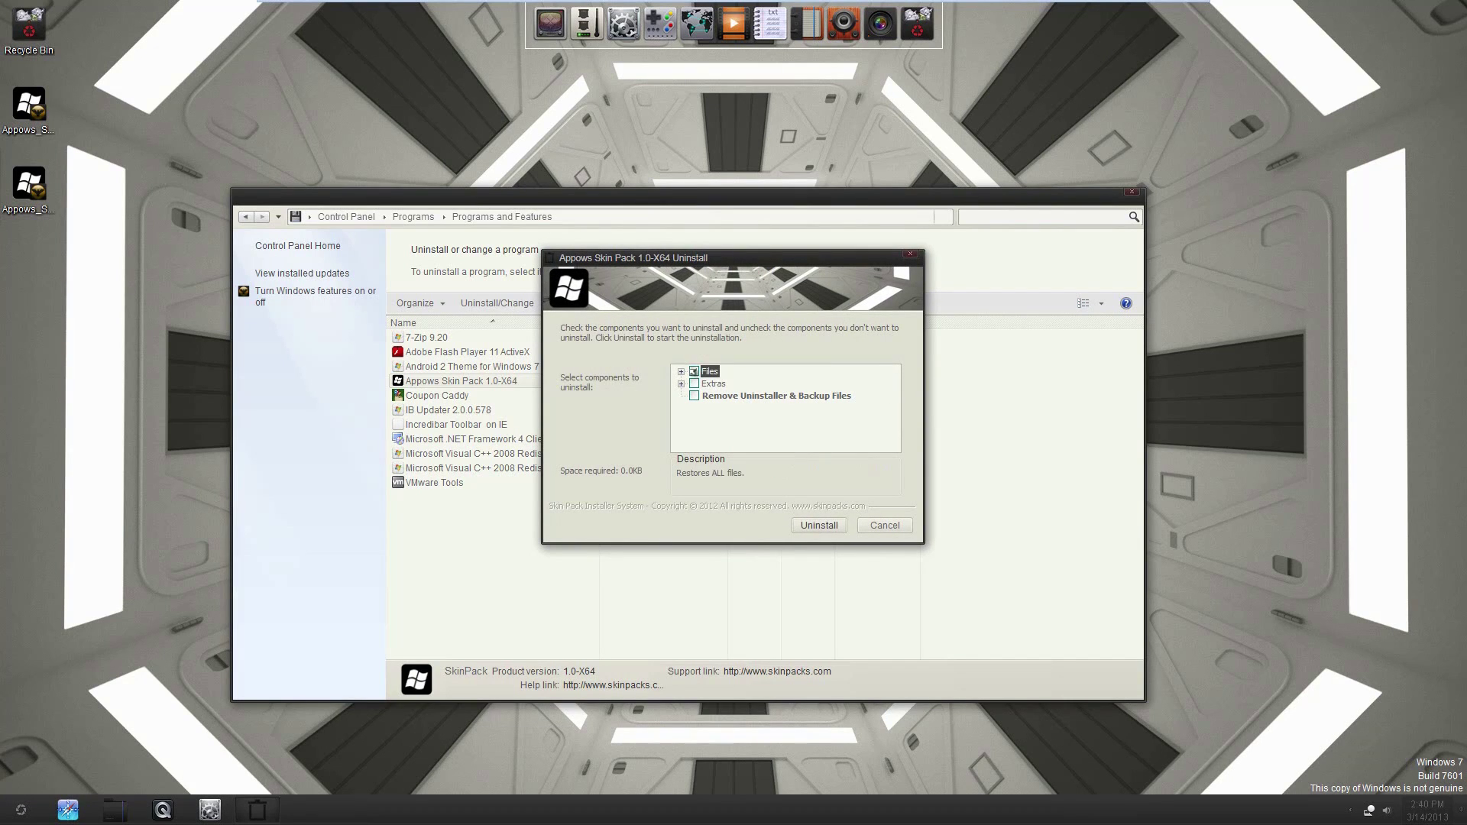
pyautogui.click(695, 396)
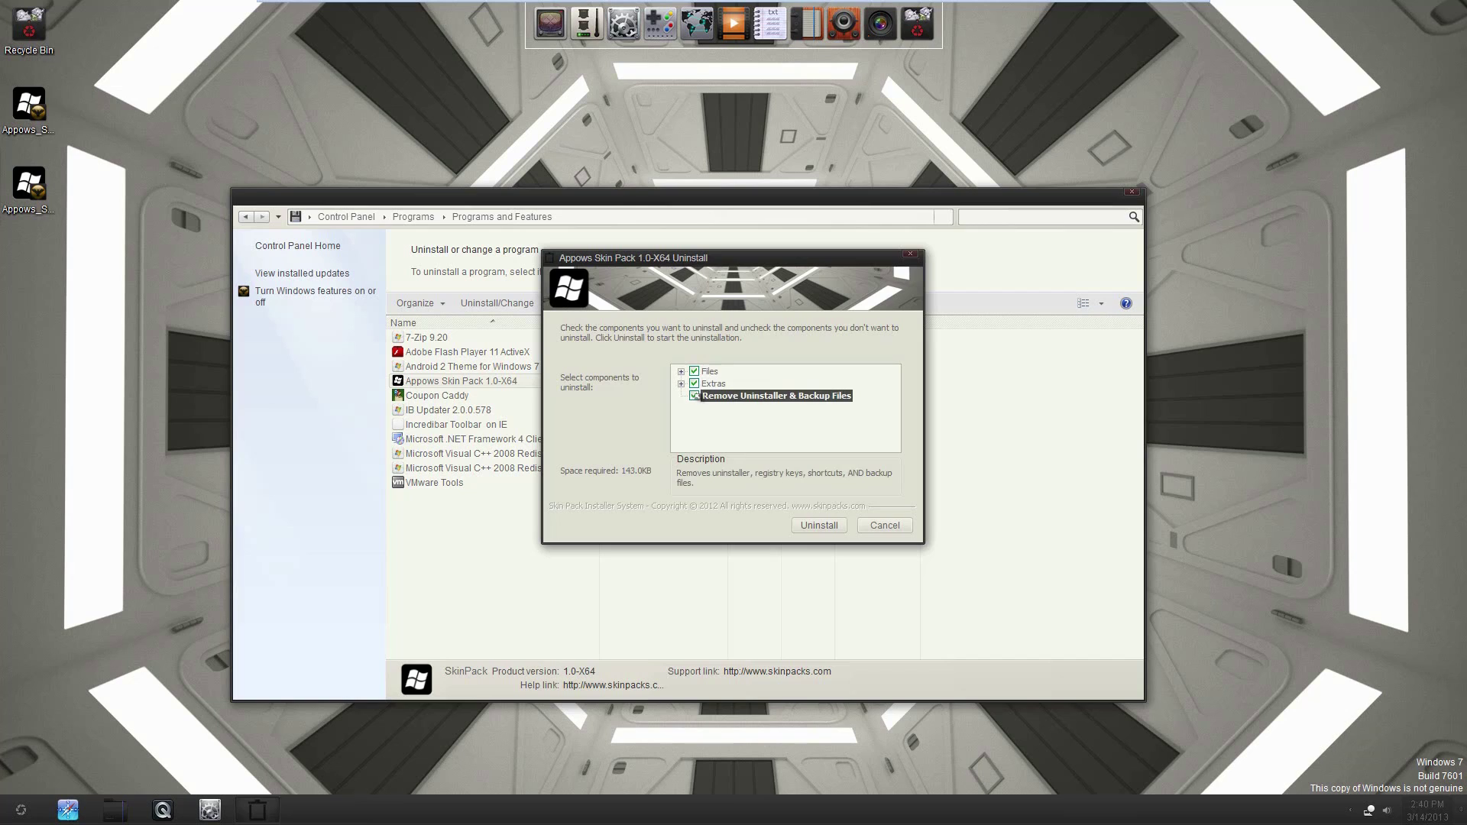
pyautogui.click(819, 525)
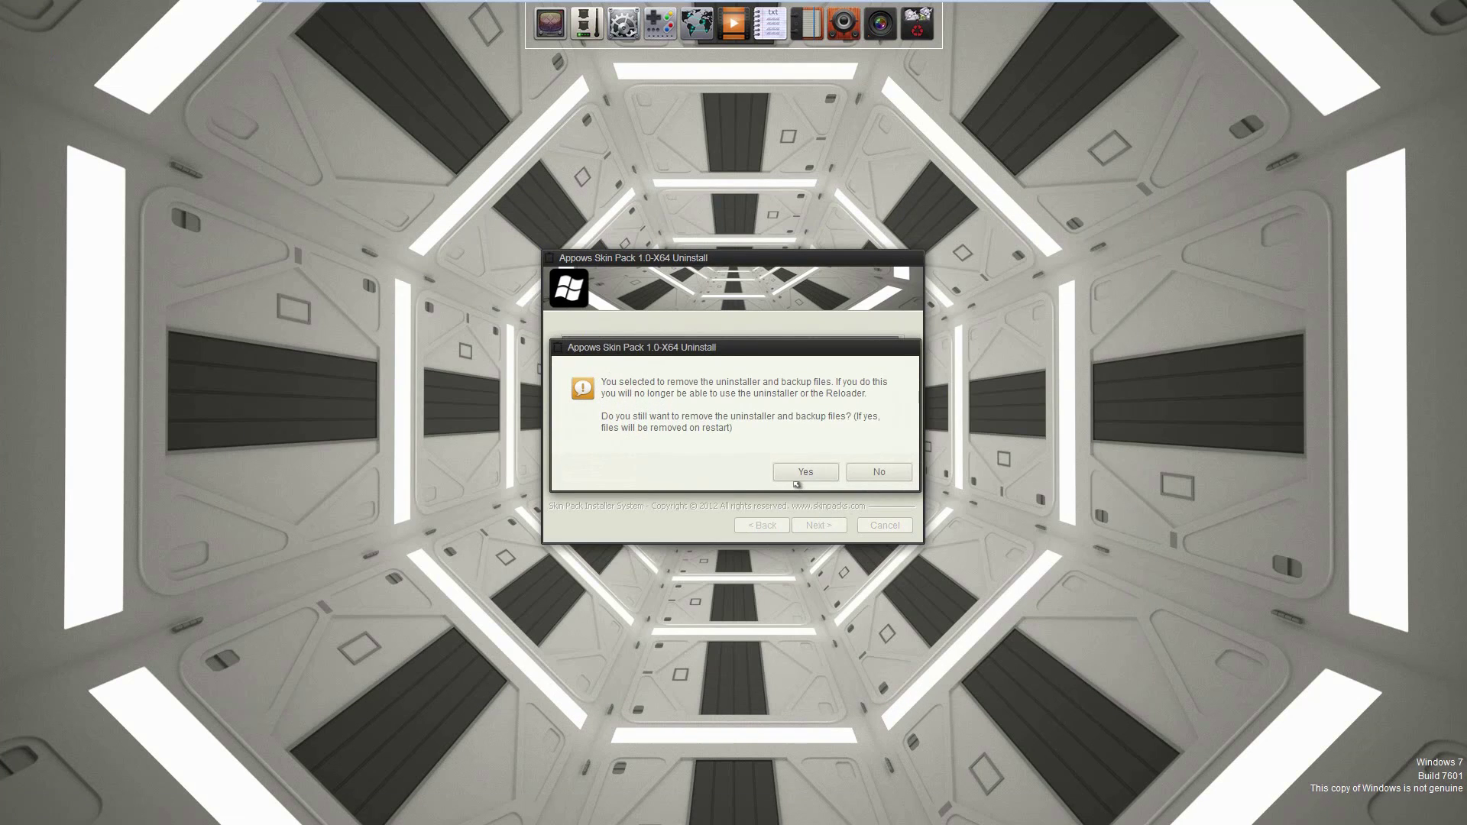
pyautogui.click(801, 475)
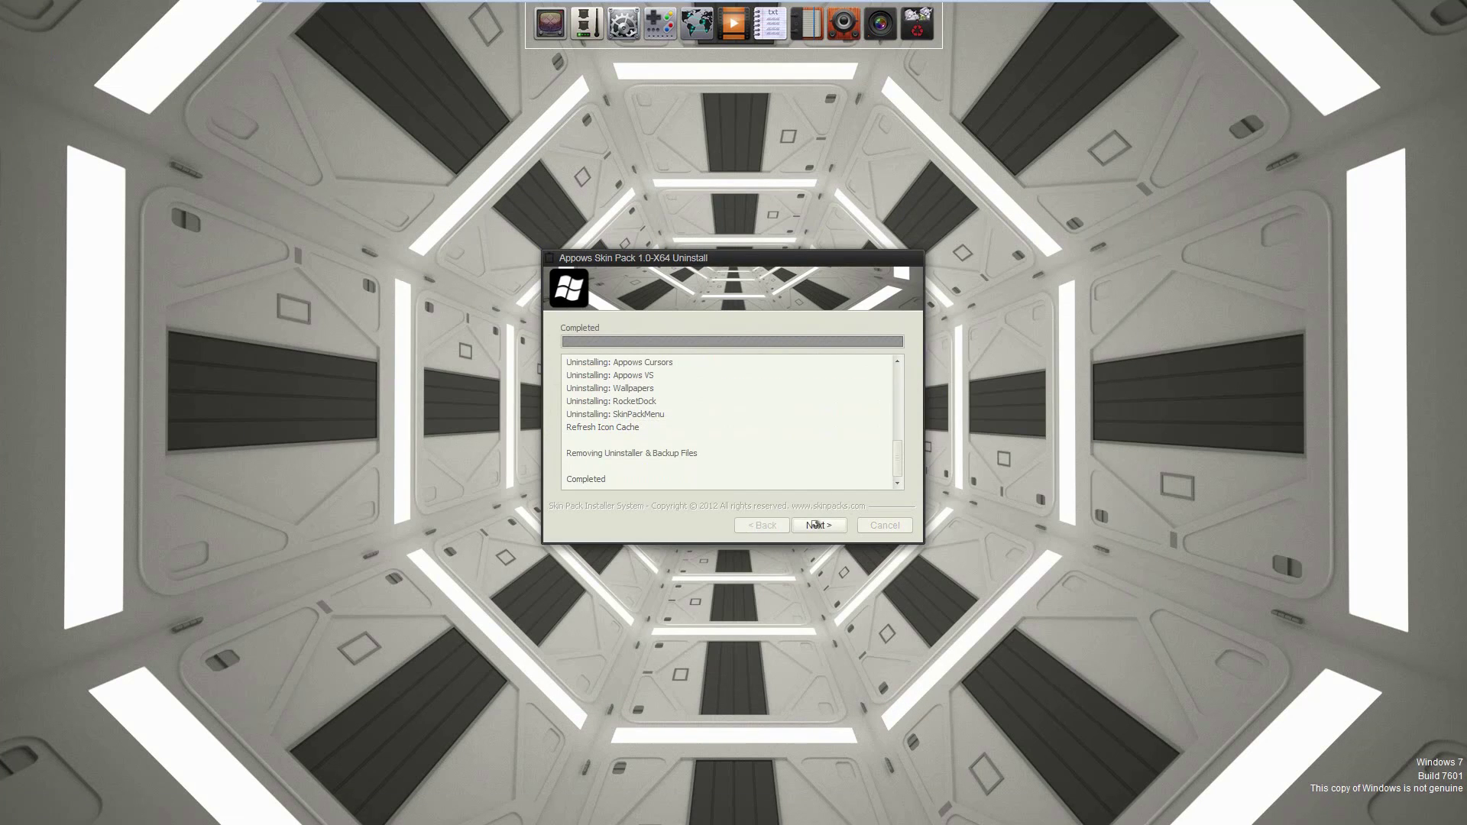